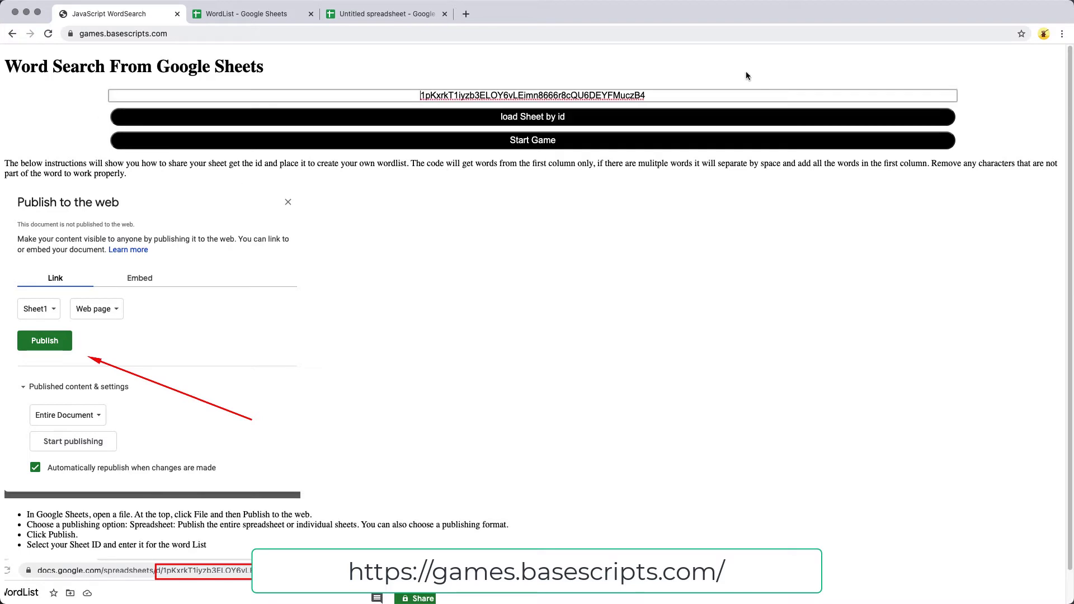
Start a game from the entered sheet ID to reach the grid setup with 9 cells.
{"action": "double_click", "coordinate": [702, 97]}
{"action": "left_click", "coordinate": [595, 249]}
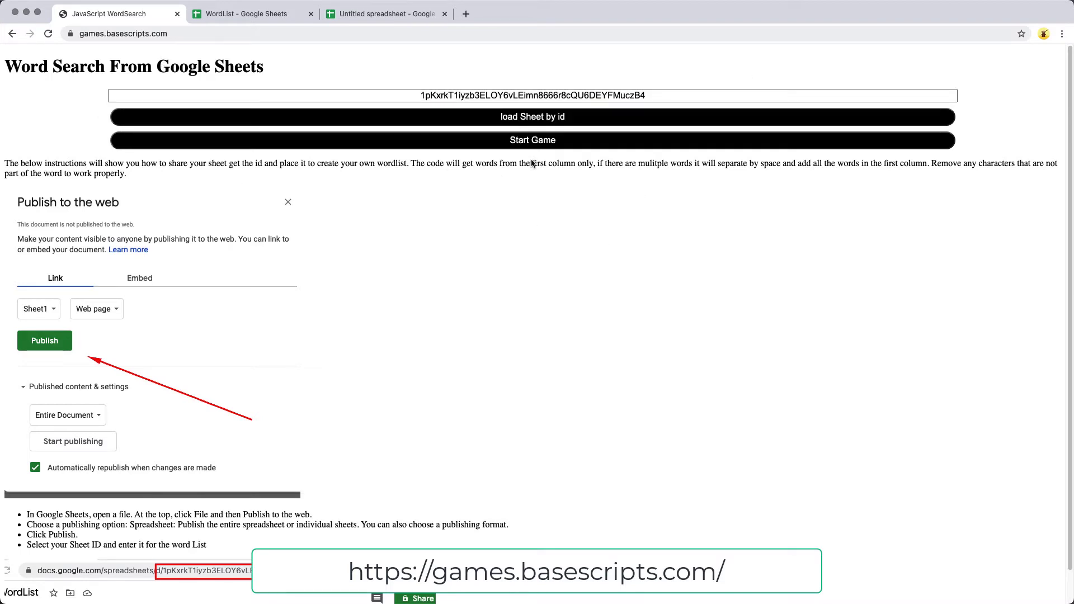
{"action": "left_click", "coordinate": [528, 141]}
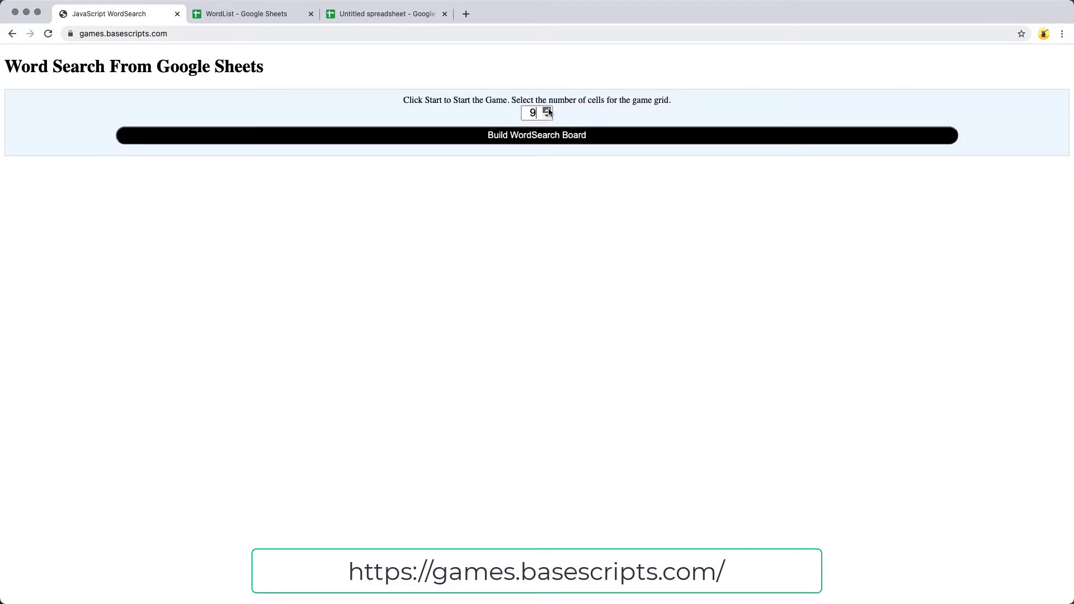
Build the 9×9 word search board and find 'horse' by selecting its letters.
{"action": "left_click", "coordinate": [528, 134]}
{"action": "scroll", "coordinate": [470, 340], "scroll_direction": "down", "scroll_amount": 3}
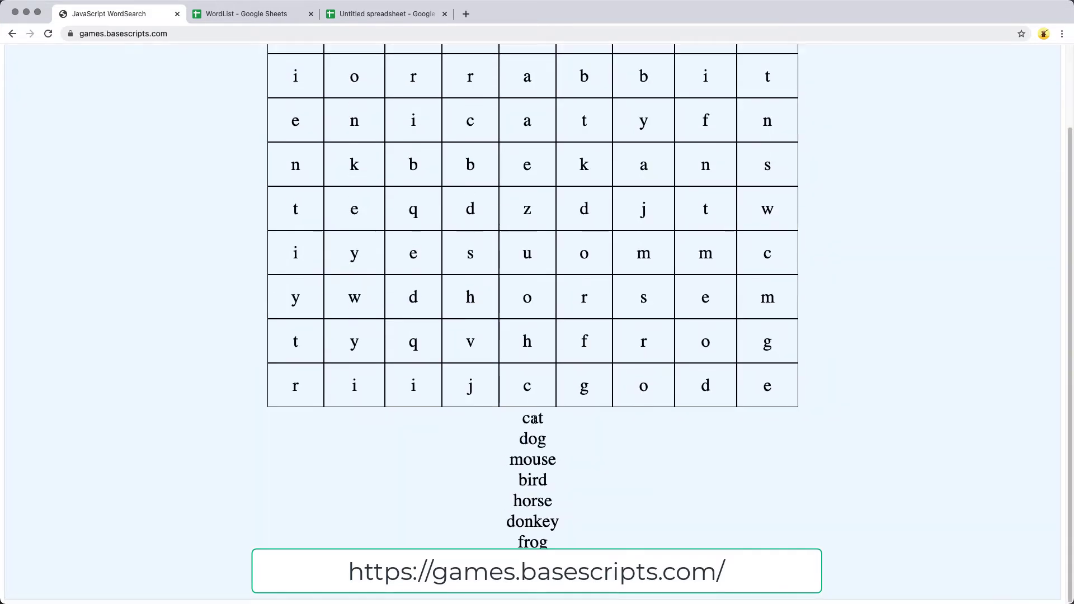
{"action": "scroll", "coordinate": [515, 438], "scroll_direction": "up", "scroll_amount": 3}
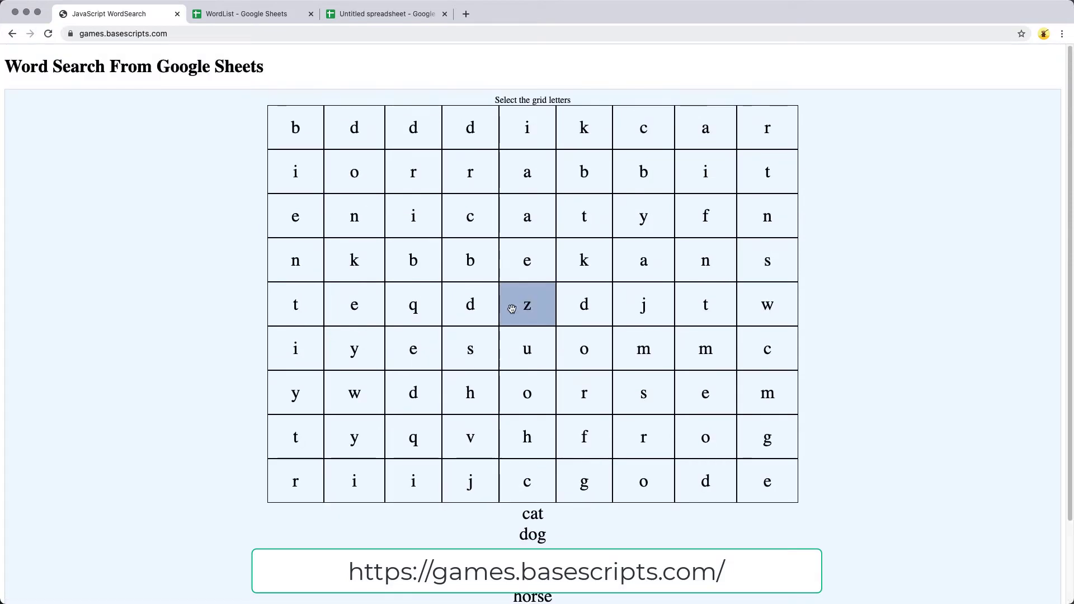
{"action": "scroll", "coordinate": [515, 426], "scroll_direction": "down", "scroll_amount": 3}
{"action": "left_click", "coordinate": [518, 391]}
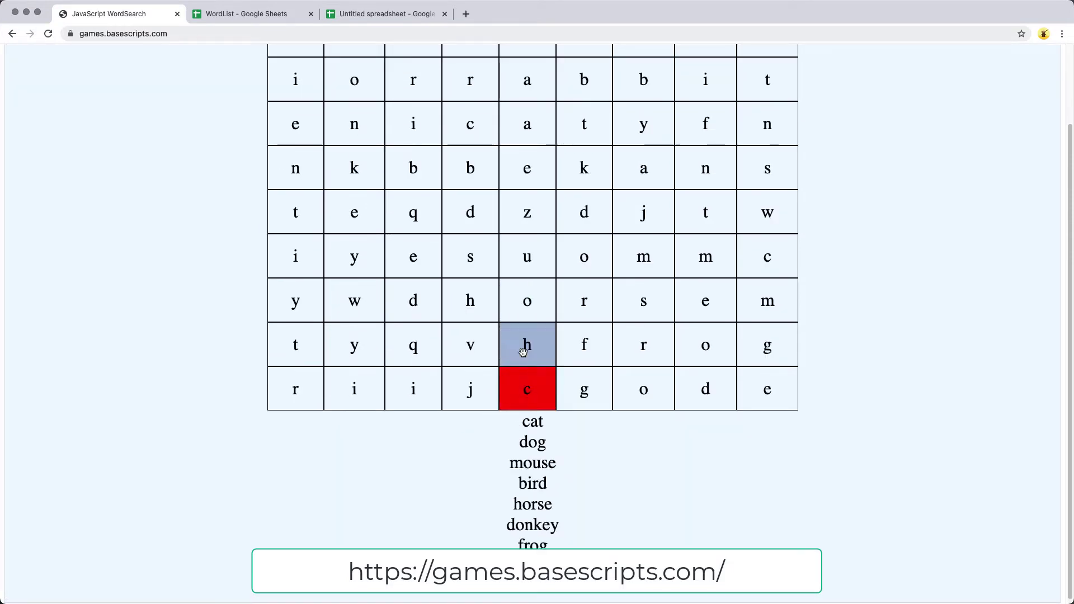
{"action": "left_click", "coordinate": [523, 349]}
{"action": "left_click", "coordinate": [529, 305]}
{"action": "left_click", "coordinate": [578, 305]}
{"action": "left_click", "coordinate": [577, 349]}
{"action": "left_click", "coordinate": [488, 303]}
{"action": "left_click", "coordinate": [655, 301]}
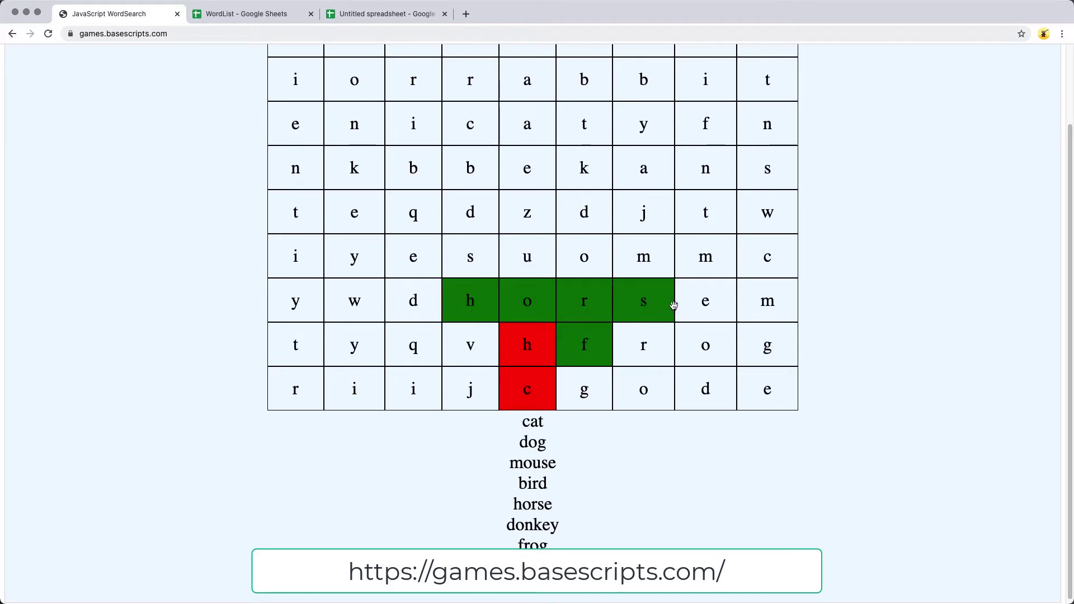
{"action": "left_click", "coordinate": [704, 302]}
Find 'mouse' in the grid so it is struck out, then return to the page top.
{"action": "scroll", "coordinate": [499, 425], "scroll_direction": "down", "scroll_amount": 1}
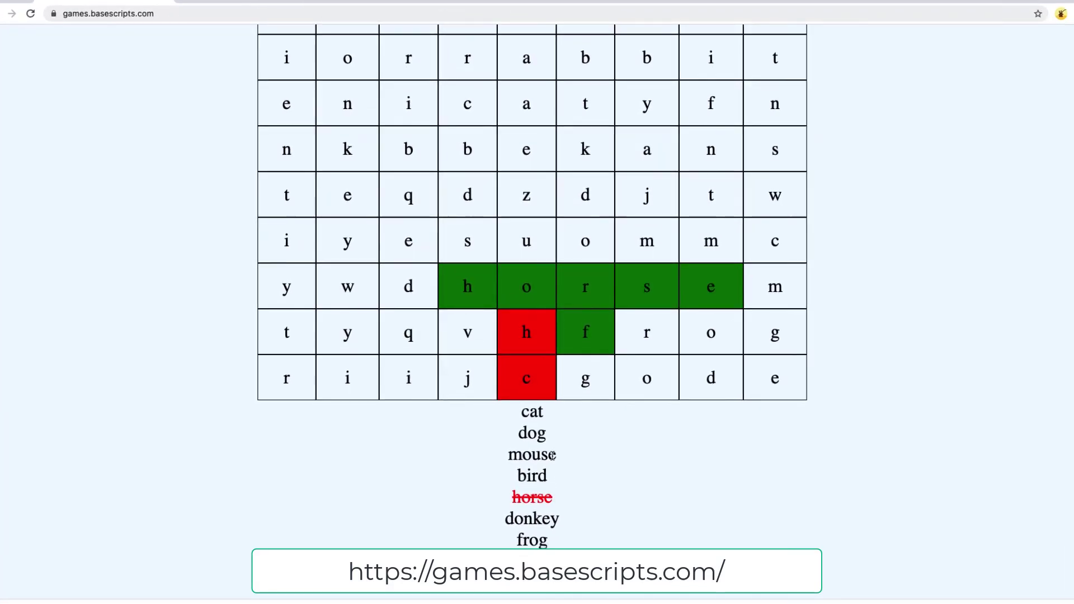
{"action": "left_click", "coordinate": [596, 238]}
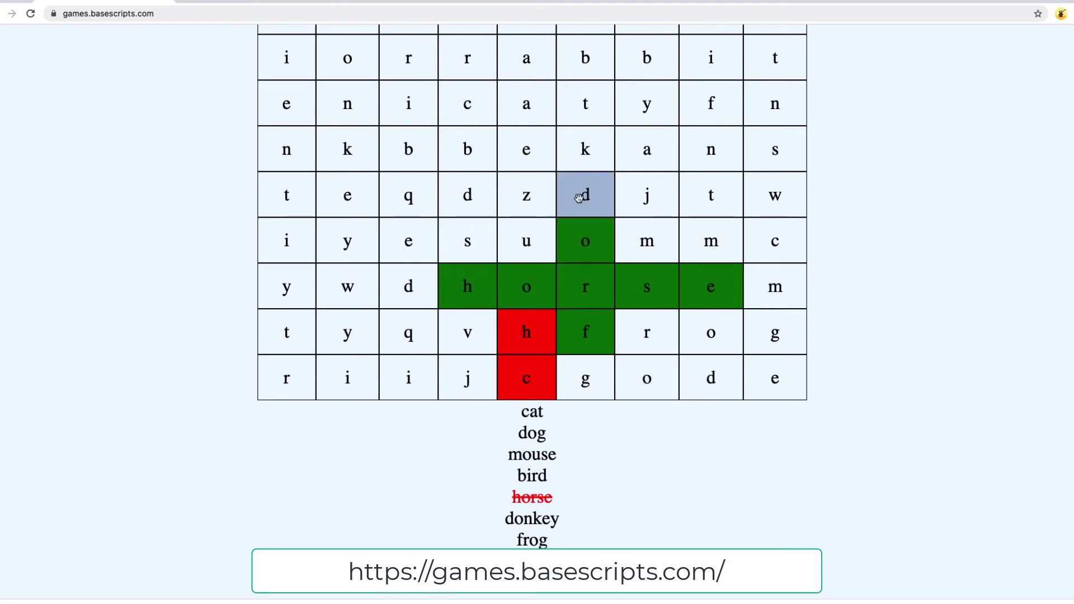
{"action": "left_click", "coordinate": [582, 193]}
{"action": "left_click", "coordinate": [598, 148]}
{"action": "left_click", "coordinate": [583, 373]}
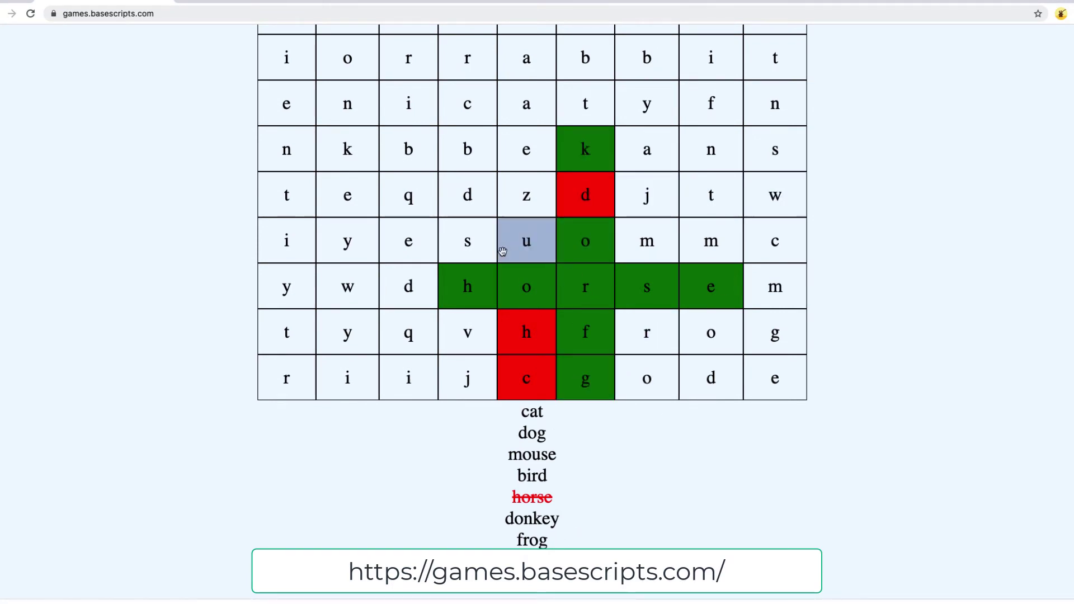
{"action": "left_click", "coordinate": [507, 245]}
{"action": "left_click", "coordinate": [463, 240]}
{"action": "left_click", "coordinate": [697, 246]}
{"action": "left_click", "coordinate": [648, 241]}
{"action": "left_click", "coordinate": [417, 241]}
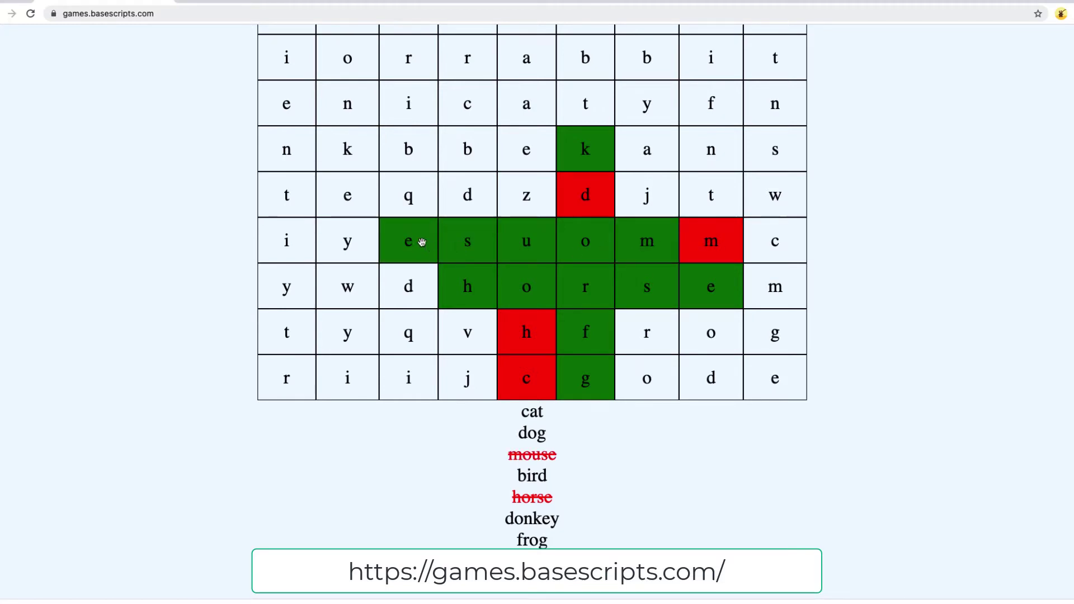
{"action": "scroll", "coordinate": [268, 168], "scroll_direction": "up", "scroll_amount": 2}
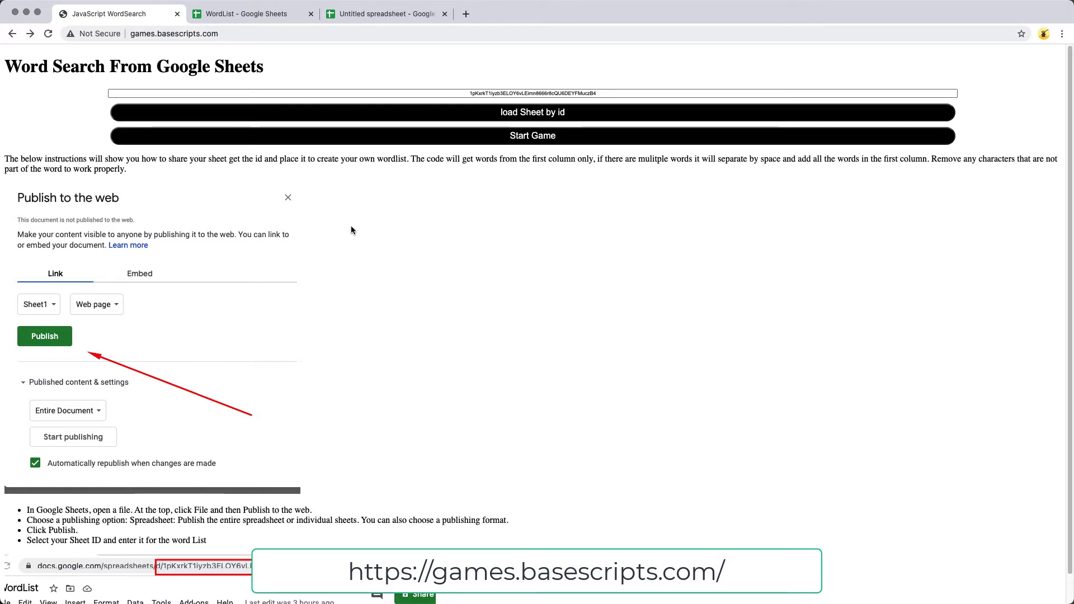
Go to the Untitled spreadsheet whose column A lists cat, dog, mouse, bird and horse.
{"action": "left_click_drag", "start_coordinate": [616, 94], "coordinate": [445, 102]}
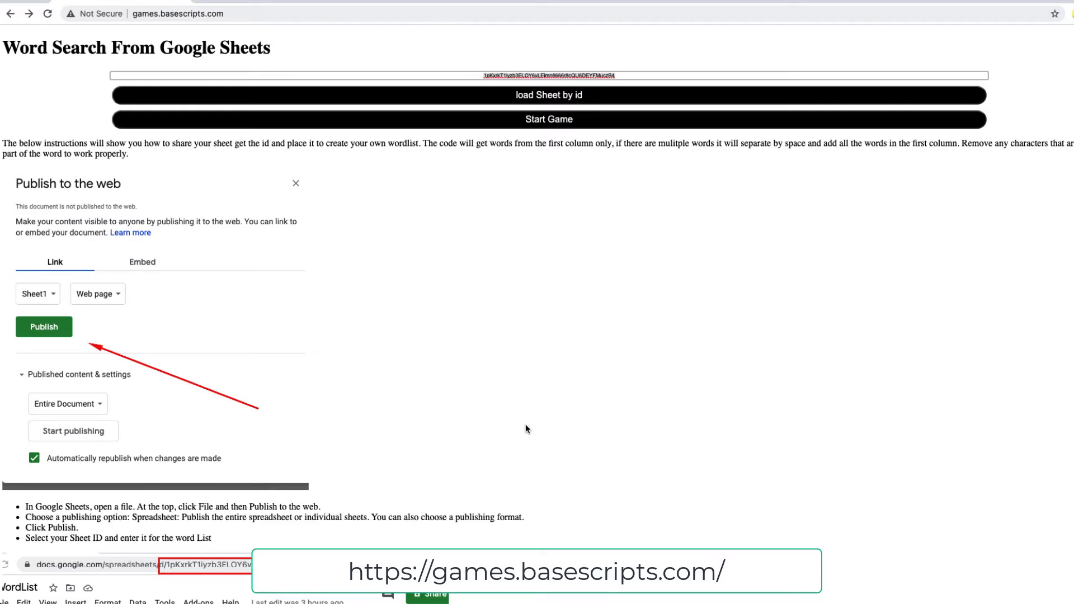
{"action": "left_click", "coordinate": [511, 347]}
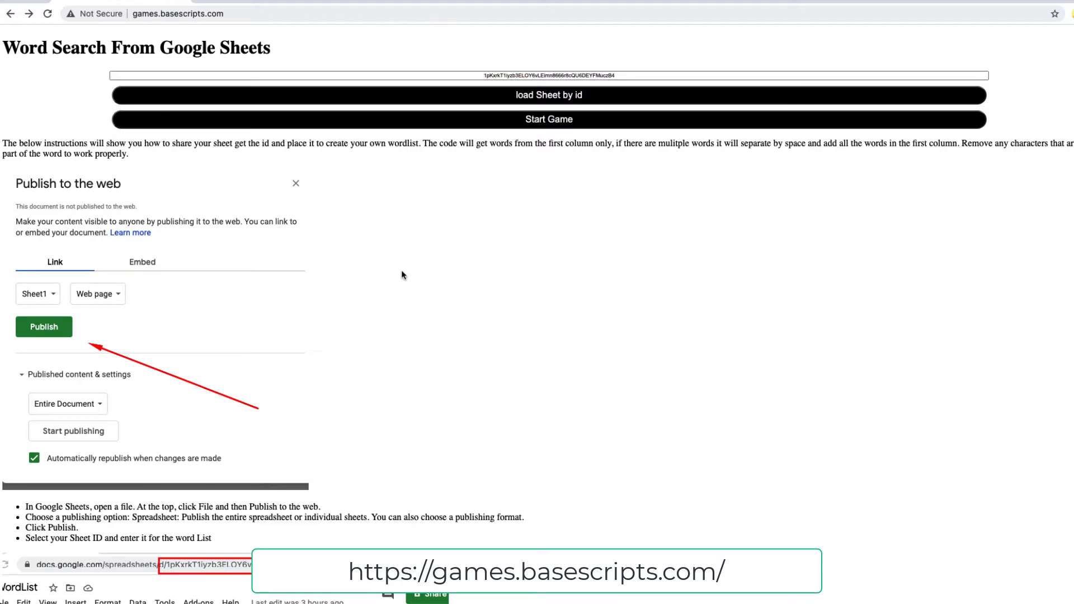
{"action": "left_click", "coordinate": [364, 3]}
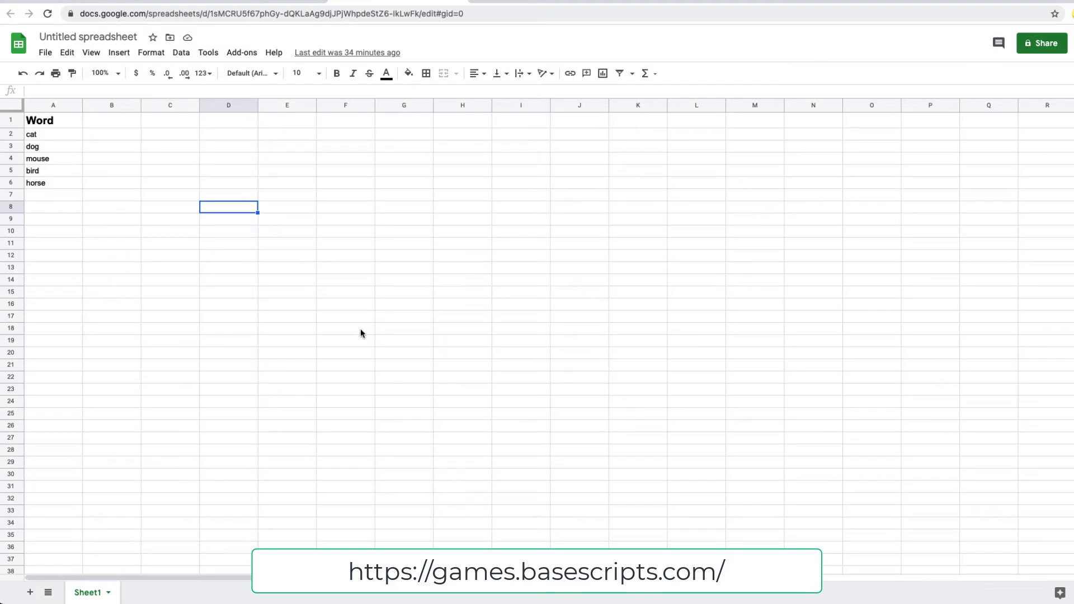
Select the spreadsheet's ID within the Google Sheets web address.
{"action": "left_click", "coordinate": [131, 219]}
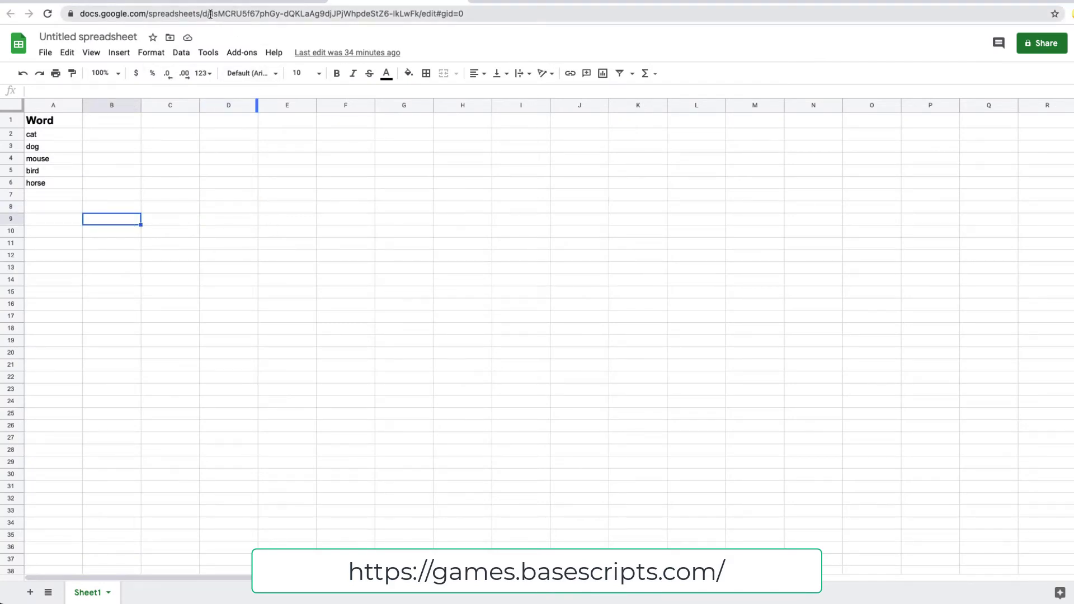
{"action": "left_click_drag", "start_coordinate": [210, 13], "coordinate": [421, 14]}
{"action": "left_click", "coordinate": [372, 258]}
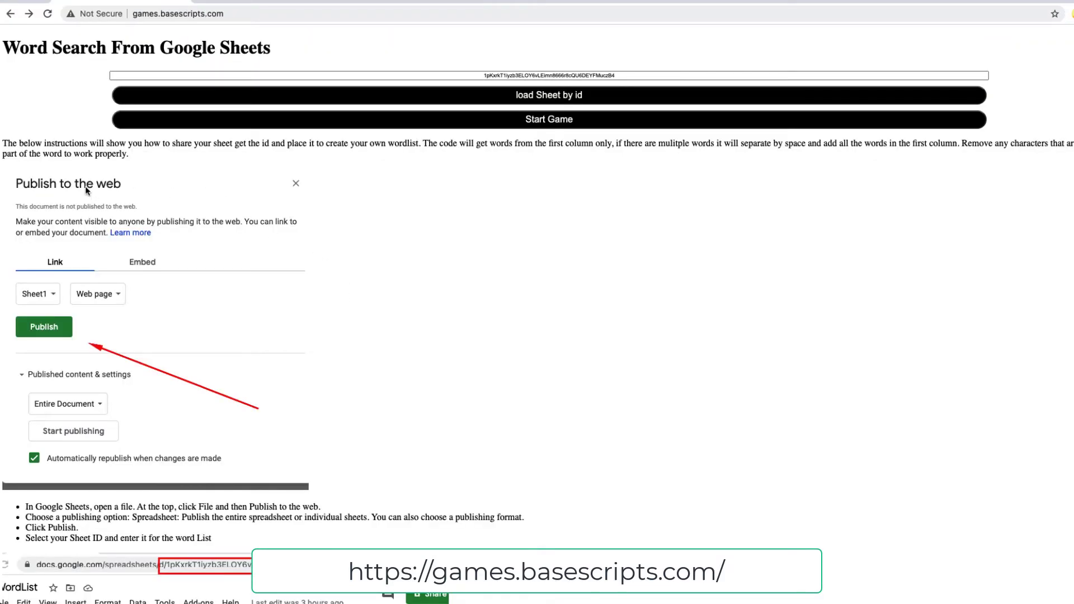
Highlight the first publish-to-web instruction, then return to the Untitled spreadsheet.
{"action": "scroll", "coordinate": [87, 190], "scroll_direction": "down", "scroll_amount": 1}
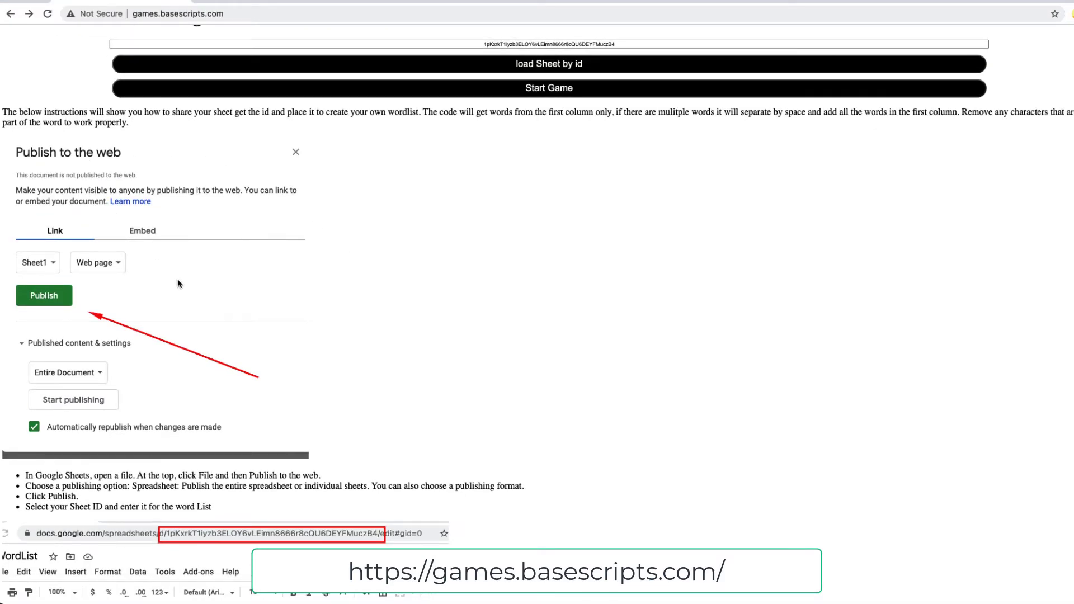
{"action": "left_click_drag", "start_coordinate": [66, 476], "coordinate": [211, 477]}
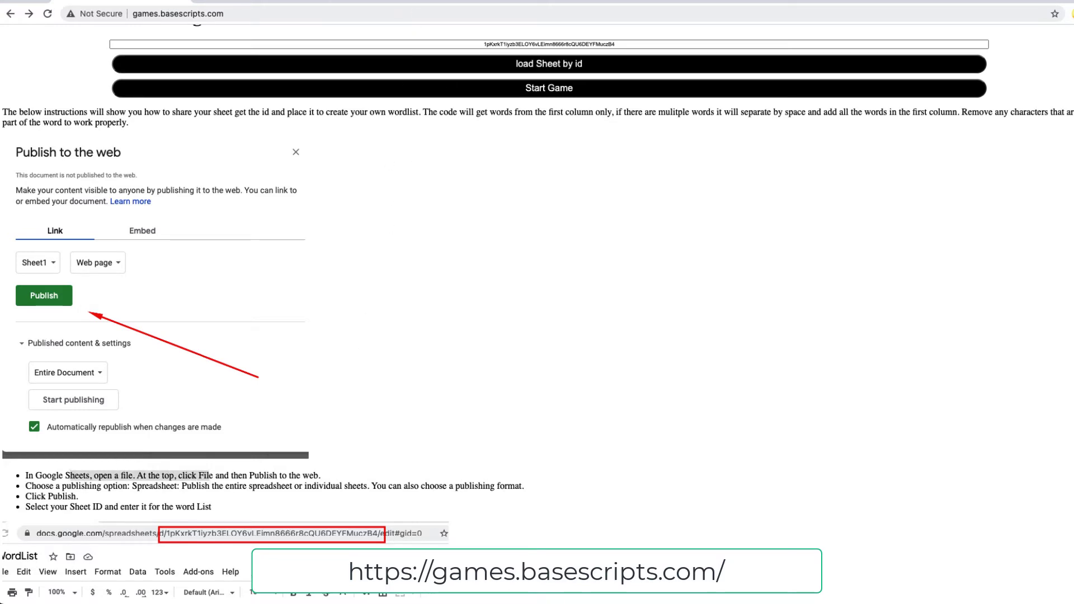
{"action": "left_click", "coordinate": [374, 3]}
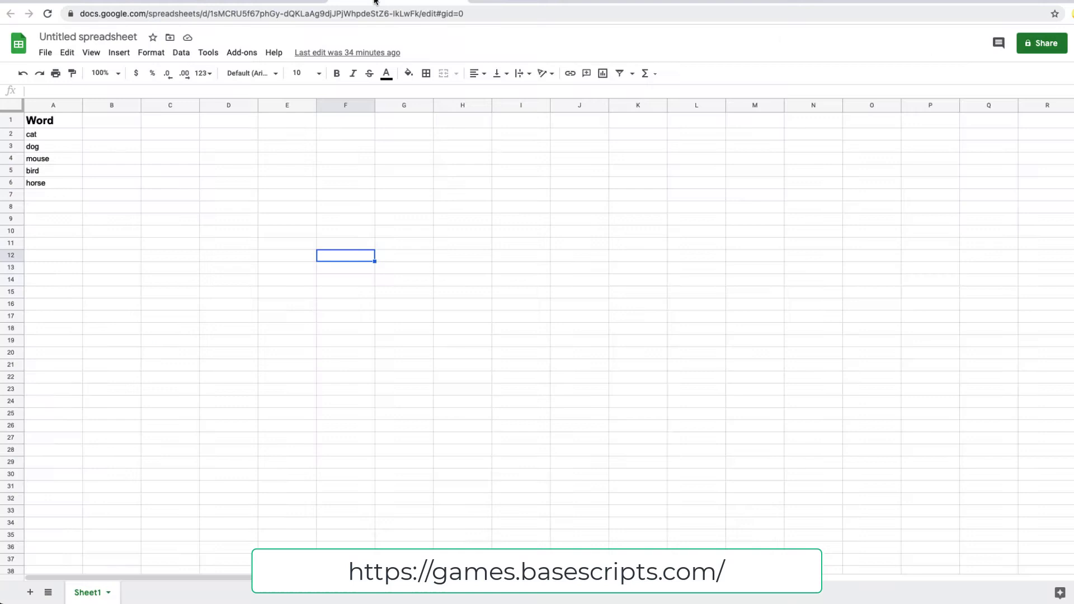
Stop publishing the entire document from the Publish to the web settings.
{"action": "left_click", "coordinate": [45, 54]}
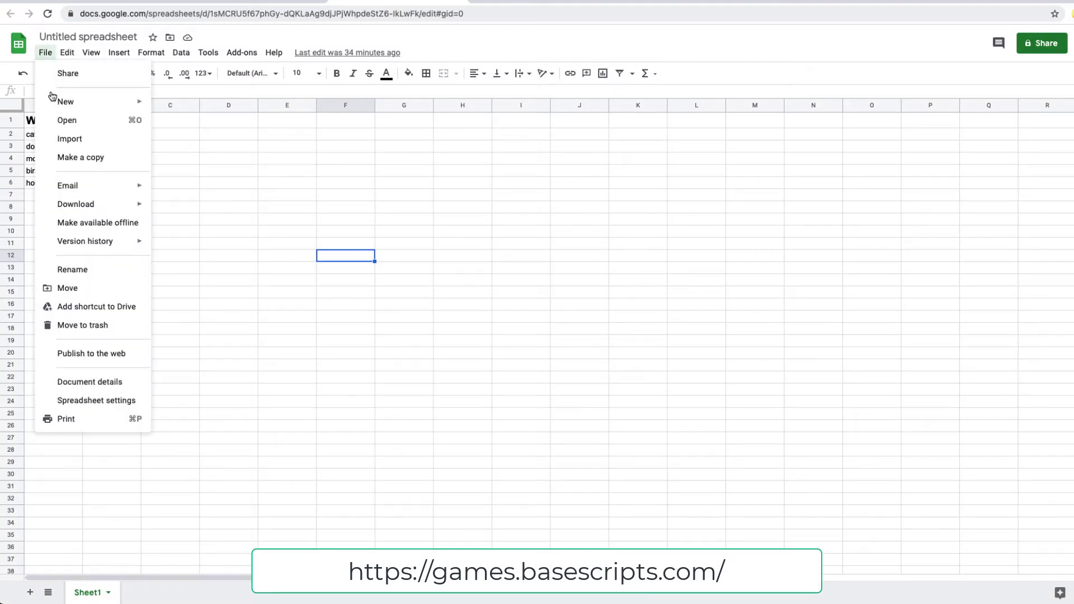
{"action": "left_click", "coordinate": [70, 353]}
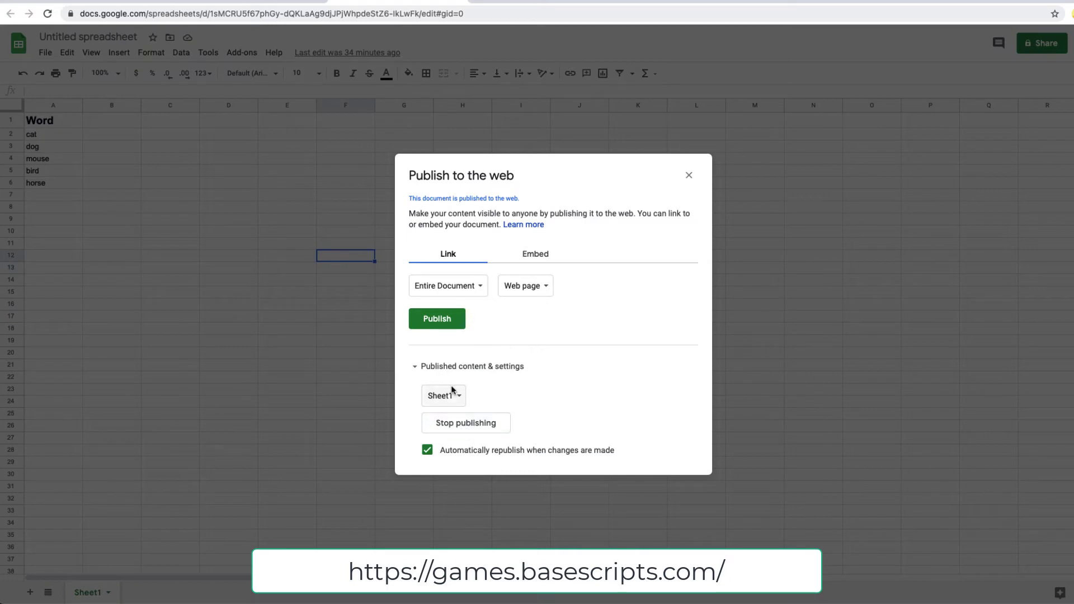
{"action": "left_click", "coordinate": [463, 424]}
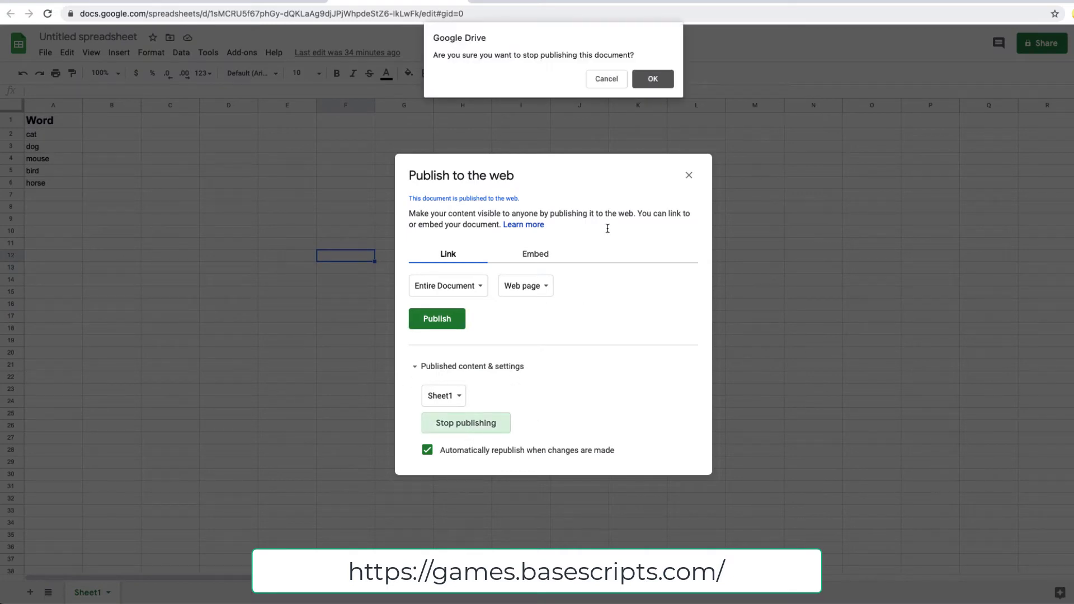
{"action": "left_click", "coordinate": [659, 78]}
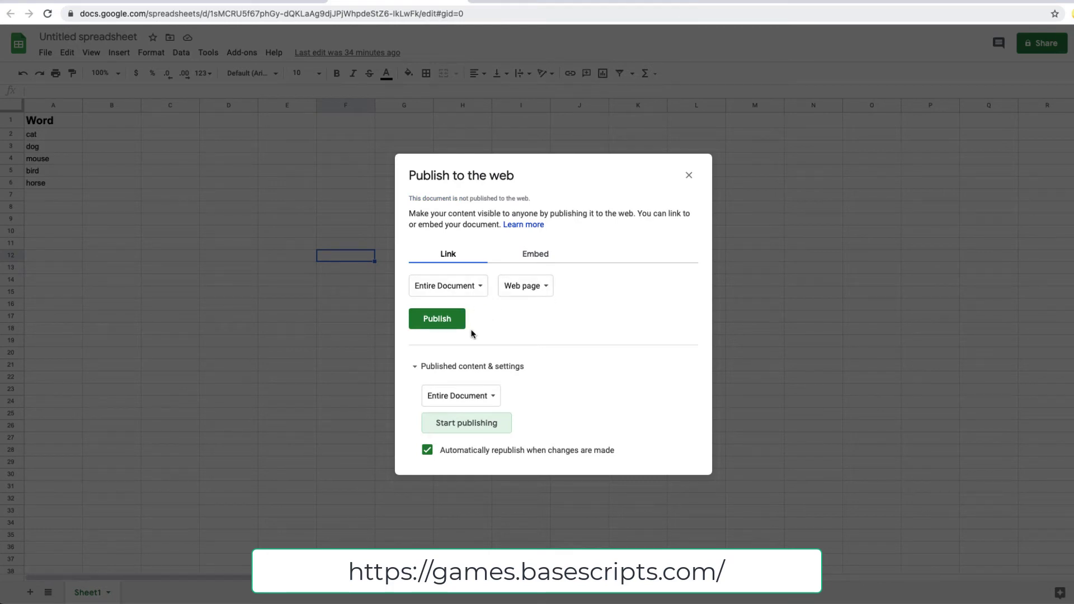
Publish only Sheet1 to the web and confirm.
{"action": "left_click", "coordinate": [442, 290]}
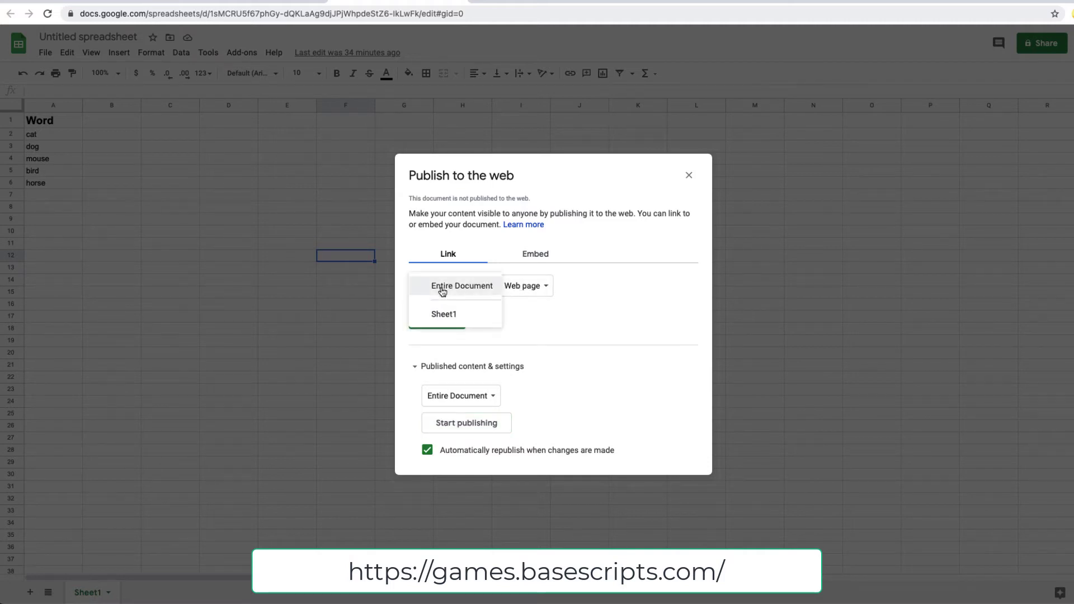
{"action": "left_click", "coordinate": [445, 315]}
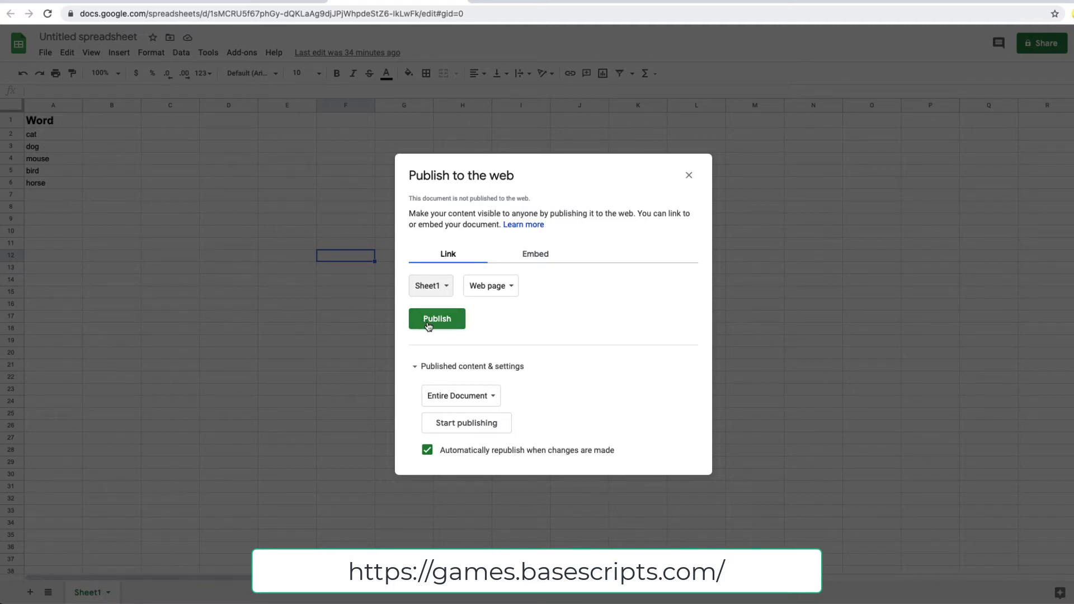
{"action": "left_click", "coordinate": [430, 323]}
{"action": "left_click", "coordinate": [653, 79]}
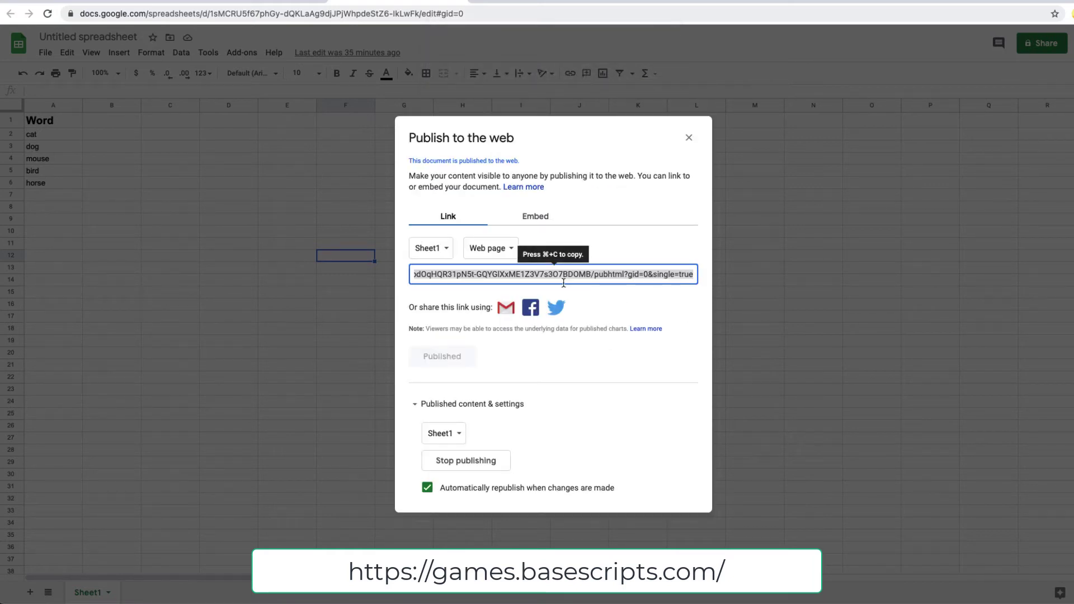
Copy the published Sheet1 link and paste it into a new browser tab.
{"action": "left_click", "coordinate": [602, 277]}
{"action": "key", "text": "super+a"}
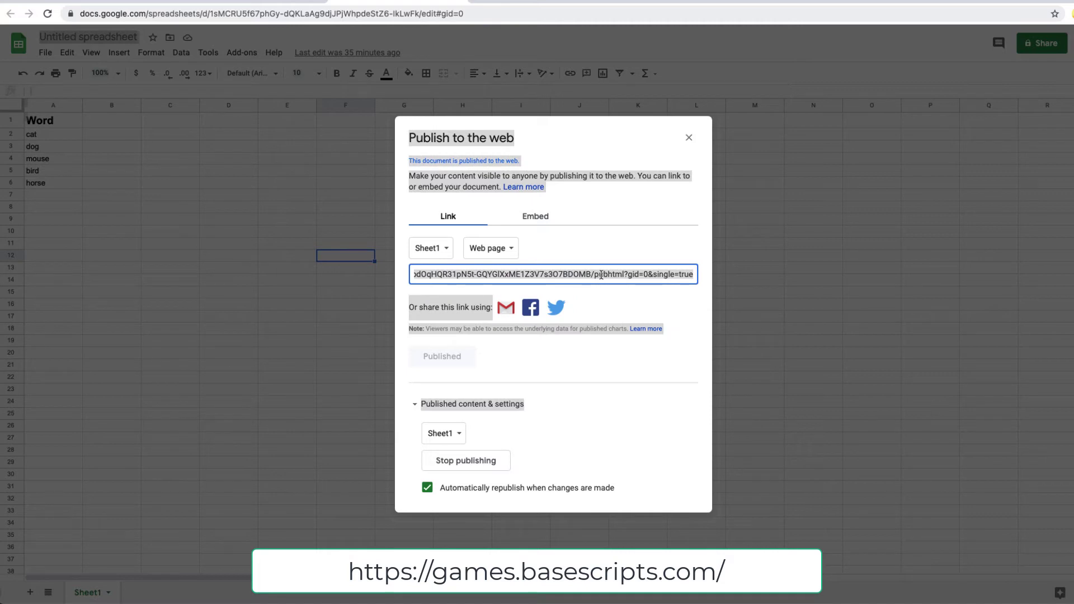
{"action": "left_click", "coordinate": [580, 279]}
{"action": "key", "text": "super+a"}
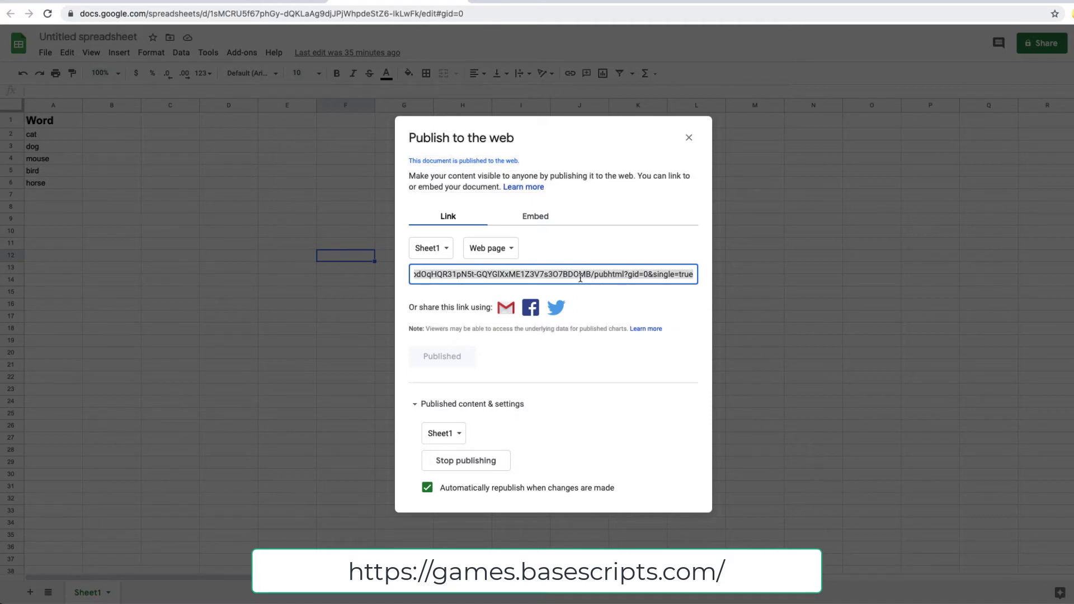
{"action": "key", "text": "super+c"}
{"action": "key", "text": "super+t"}
{"action": "key", "text": "super+v"}
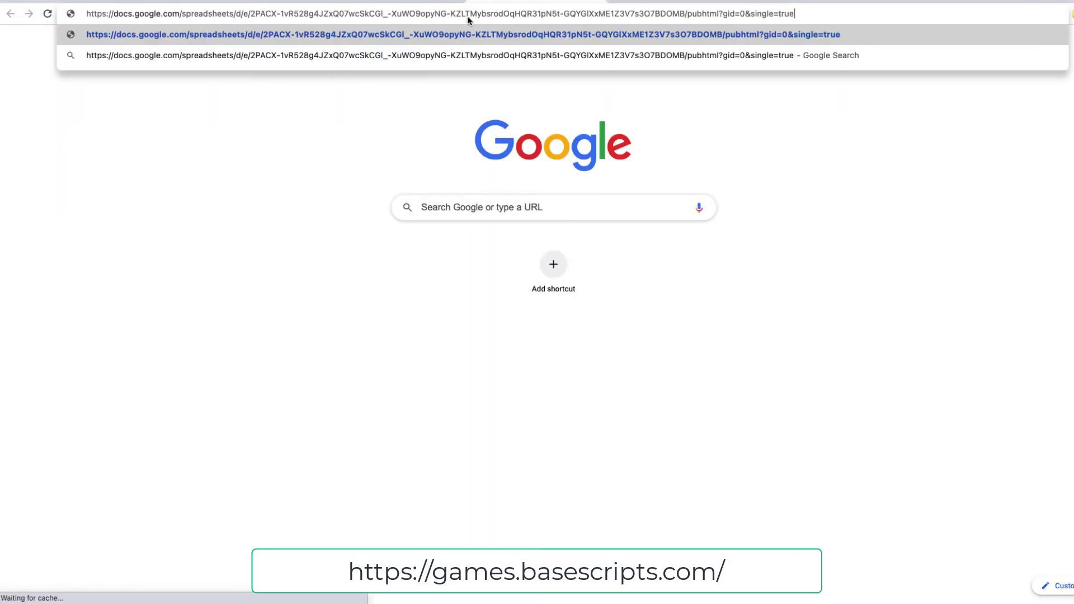
{"action": "key", "text": "Return"}
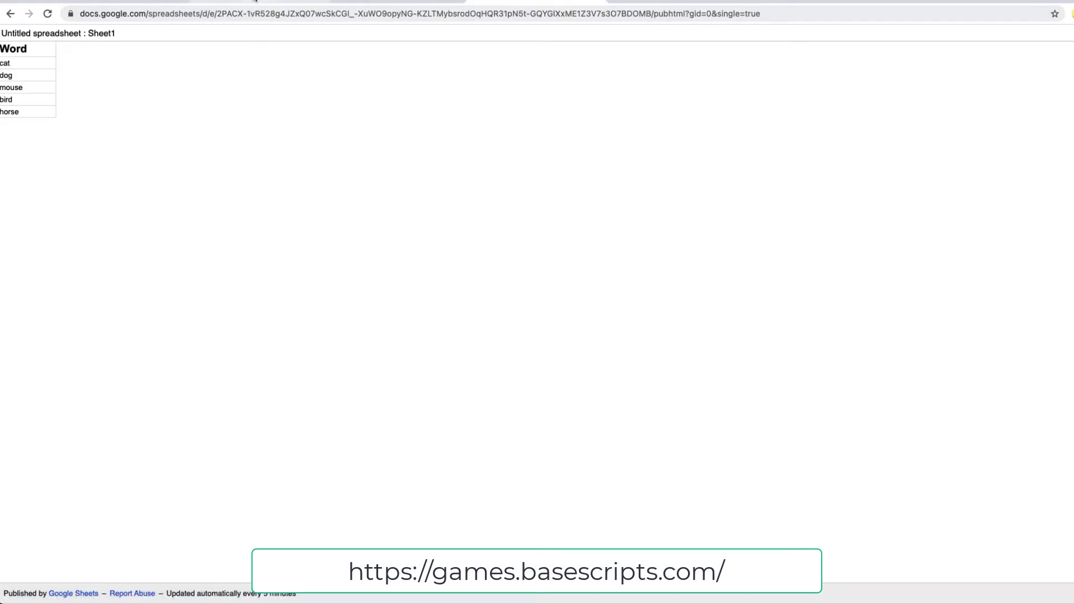
{"action": "left_click", "coordinate": [257, 4]}
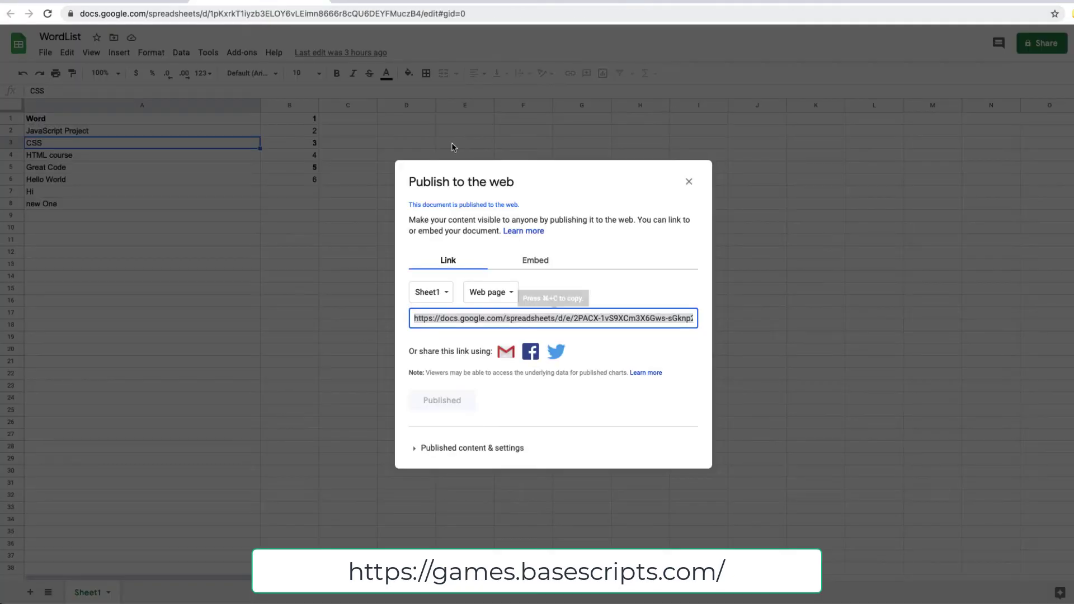
{"action": "left_click", "coordinate": [688, 181]}
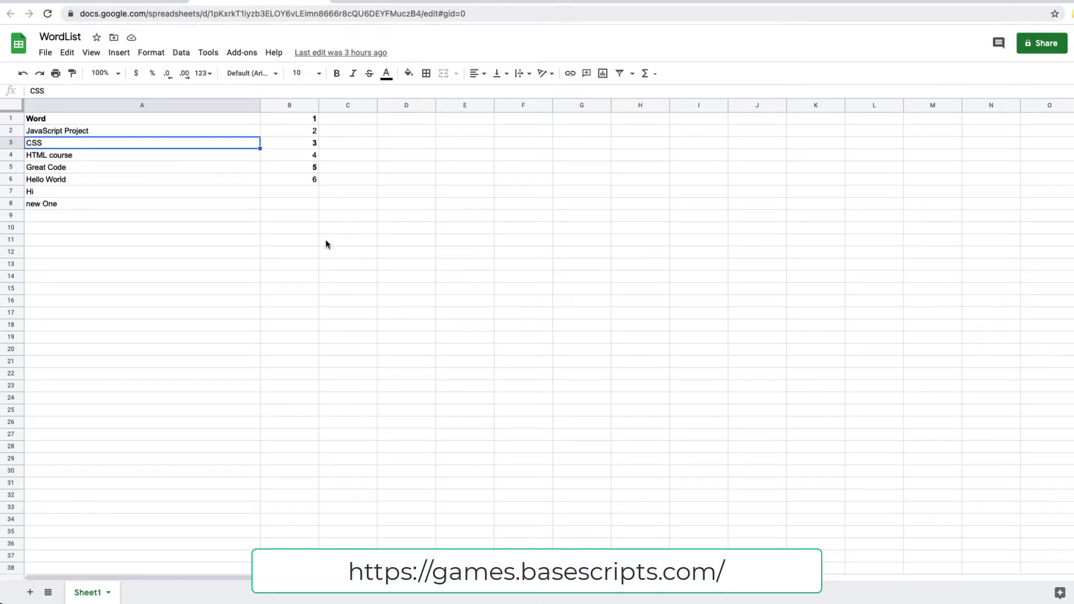
{"action": "left_click", "coordinate": [503, 4]}
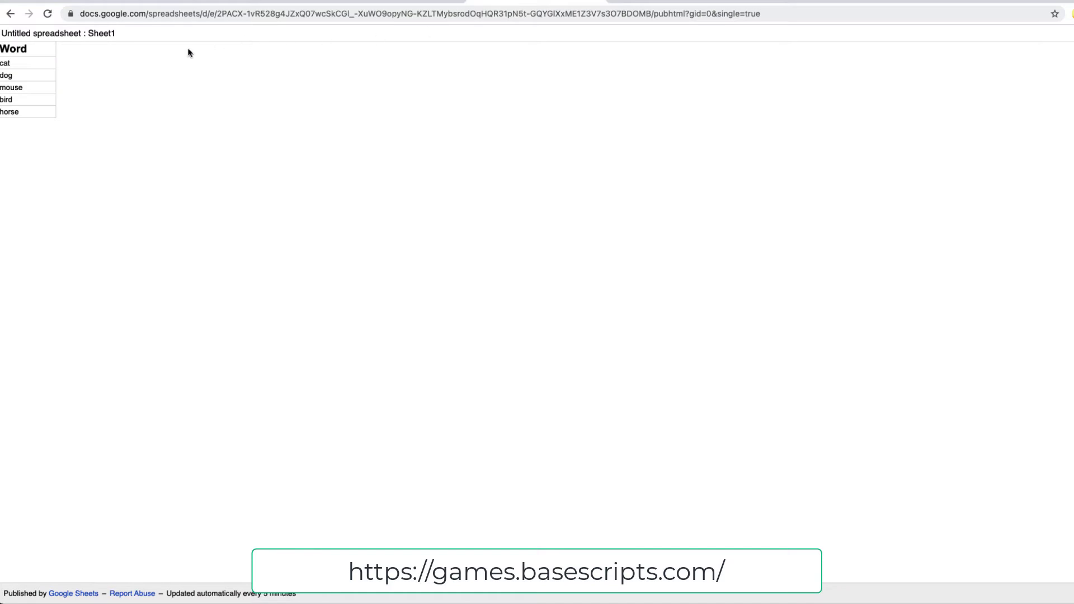
{"action": "left_click_drag", "start_coordinate": [20, 76], "coordinate": [38, 140]}
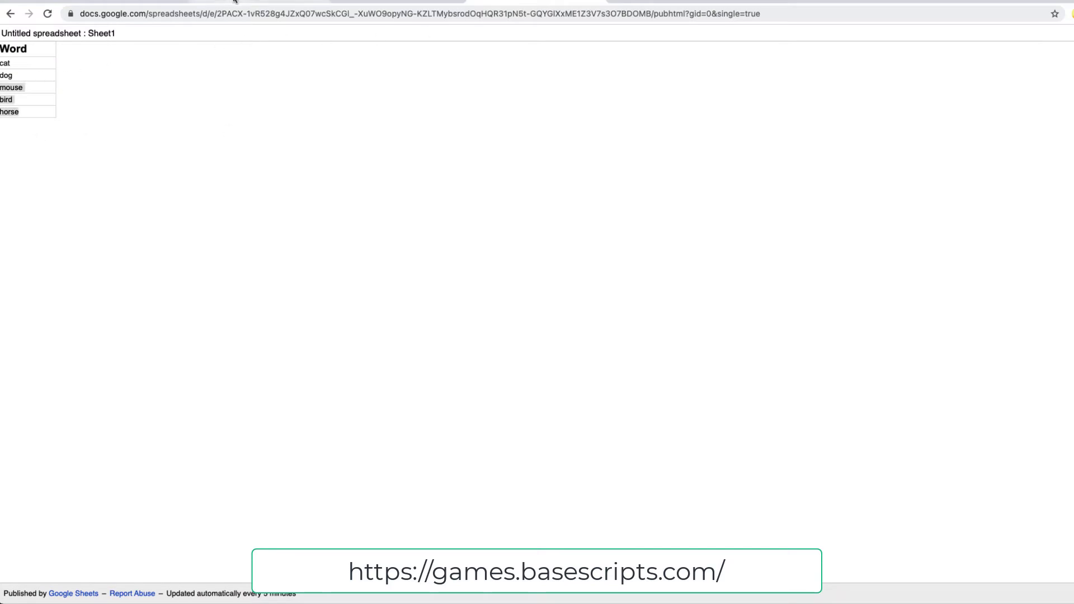
{"action": "left_click", "coordinate": [260, 2]}
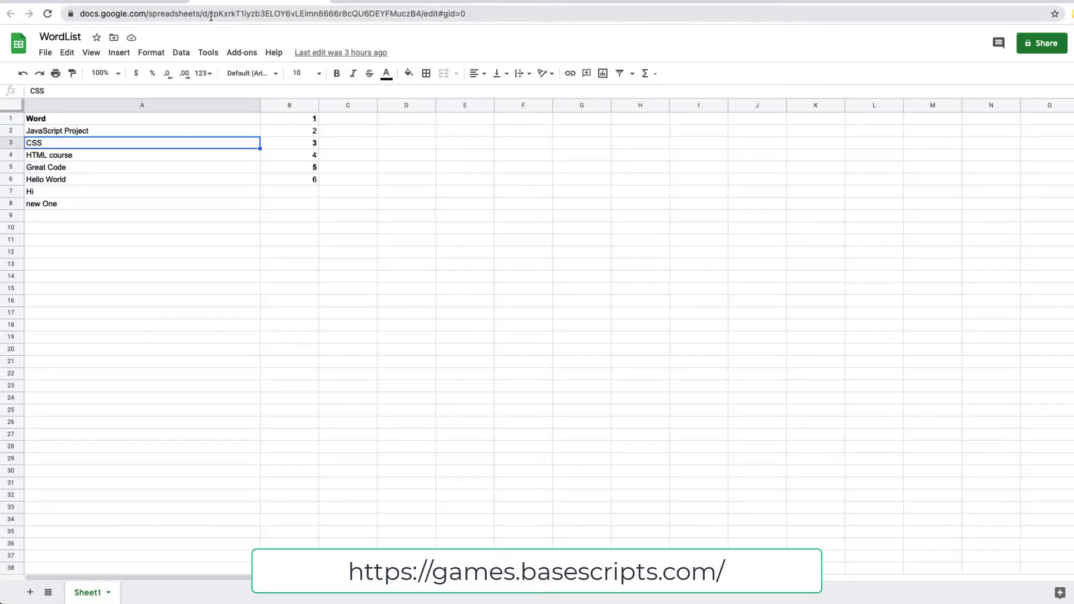
Select the WordList spreadsheet's ID in its address, then go to the word search page.
{"action": "left_click_drag", "start_coordinate": [211, 14], "coordinate": [420, 16]}
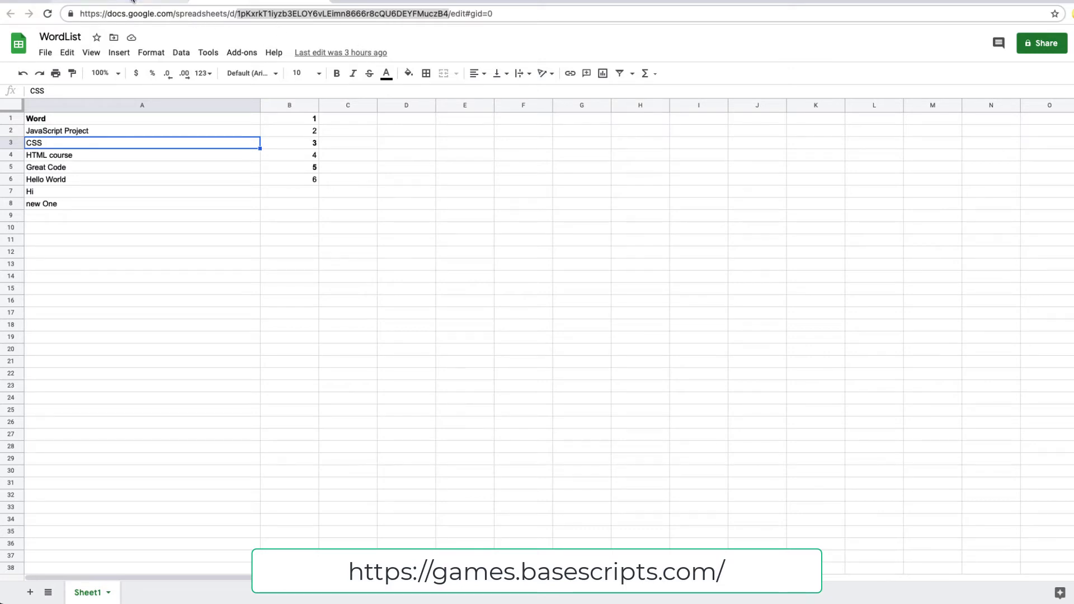
{"action": "left_click", "coordinate": [132, 1]}
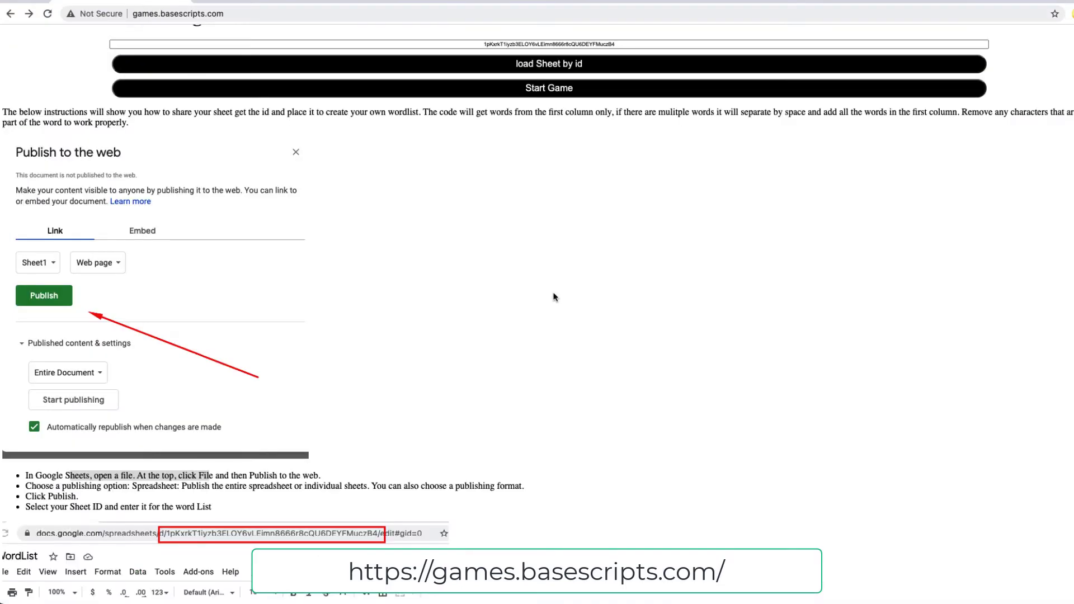
Bring up the Untitled spreadsheet's Publish to the web settings showing Sheet1 published.
{"action": "scroll", "coordinate": [528, 284], "scroll_direction": "up", "scroll_amount": 1}
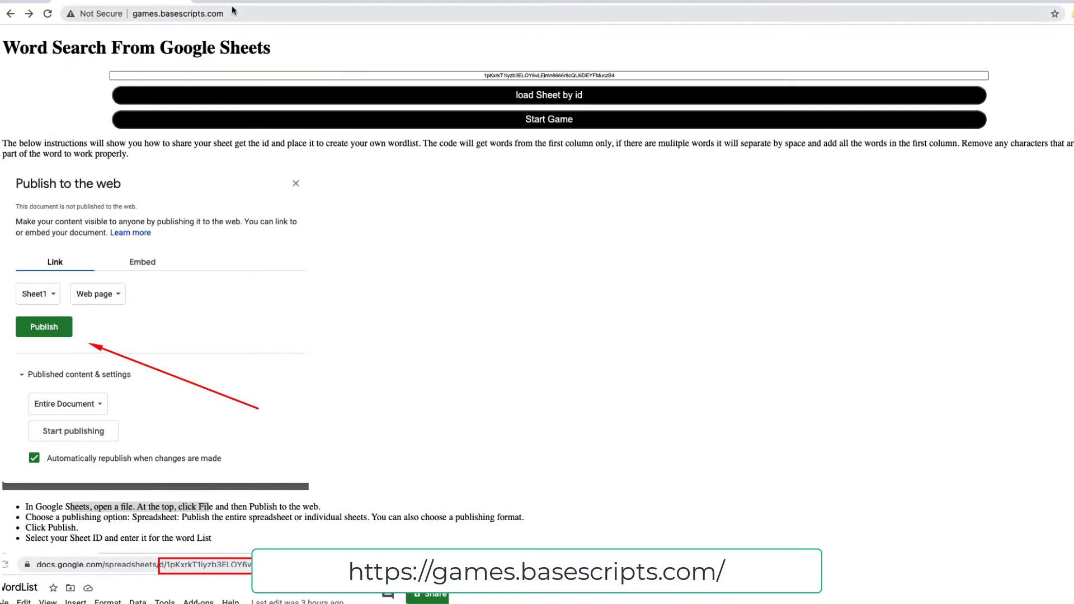
{"action": "left_click", "coordinate": [231, 2]}
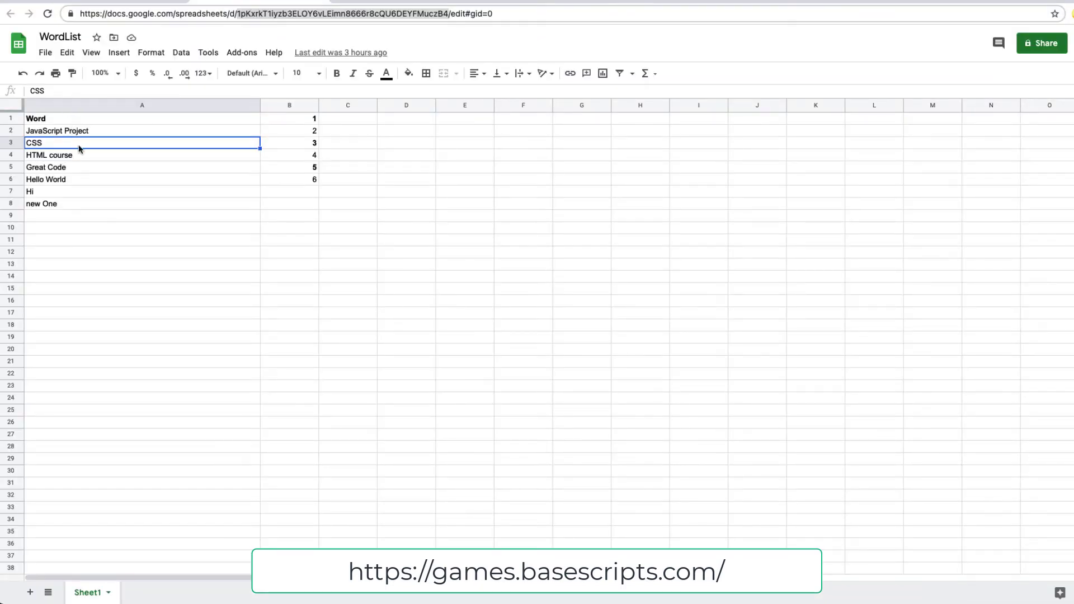
{"action": "left_click", "coordinate": [386, 1]}
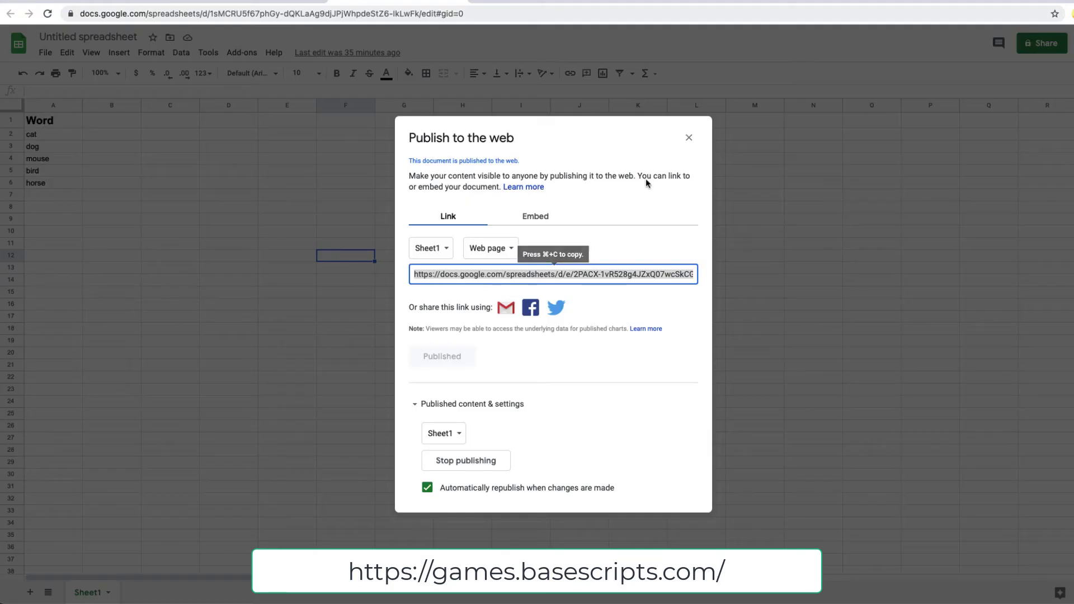
Select the Untitled spreadsheet's ID in its URL, then select the old ID in the game's box.
{"action": "left_click", "coordinate": [688, 137]}
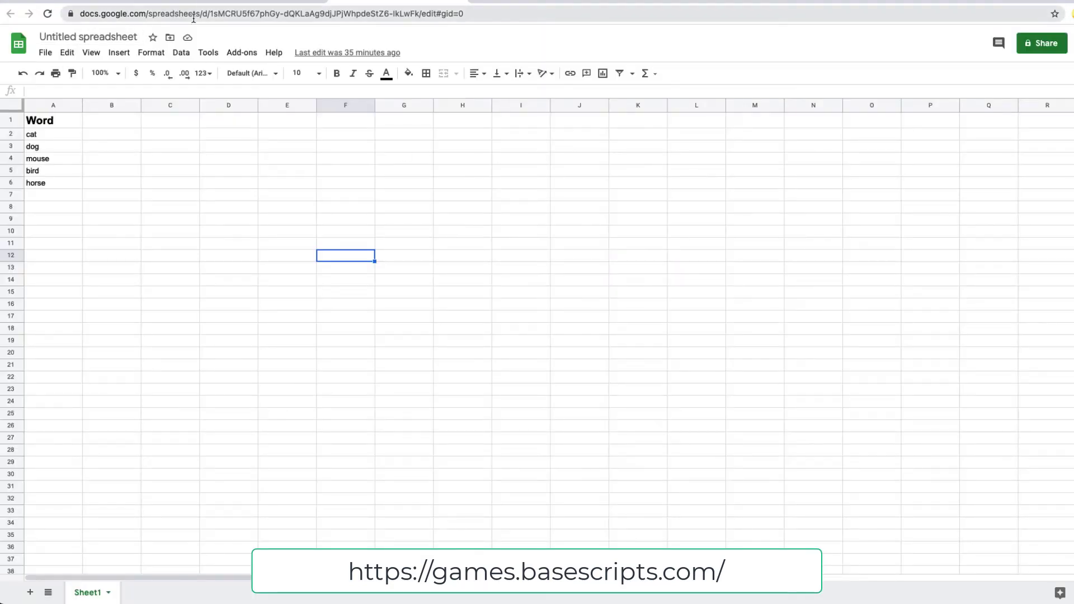
{"action": "left_click_drag", "start_coordinate": [210, 13], "coordinate": [425, 14]}
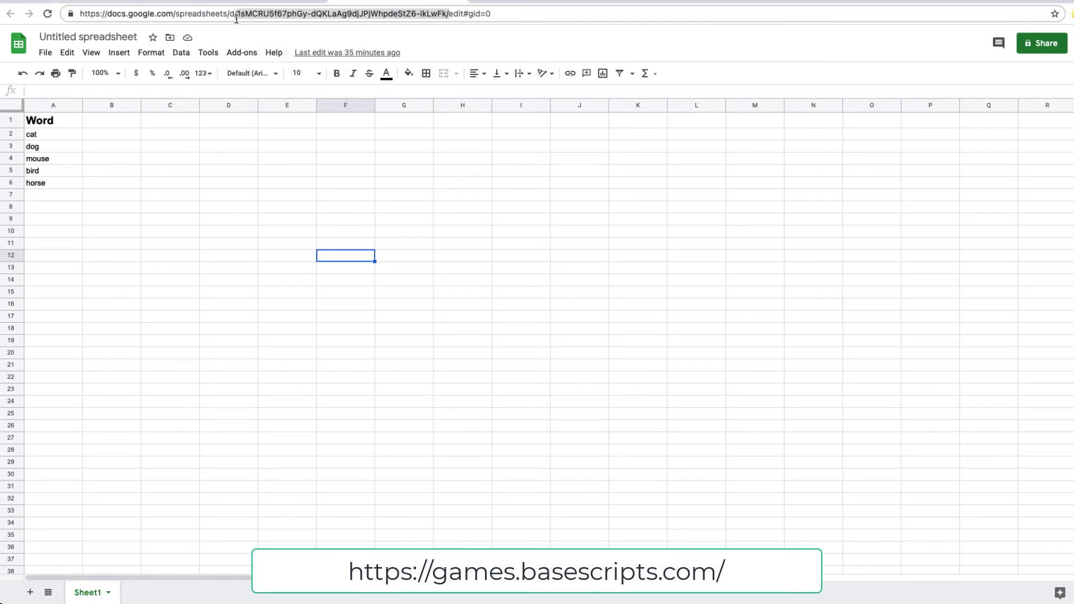
{"action": "left_click", "coordinate": [123, 2]}
{"action": "left_click_drag", "start_coordinate": [655, 77], "coordinate": [379, 77]}
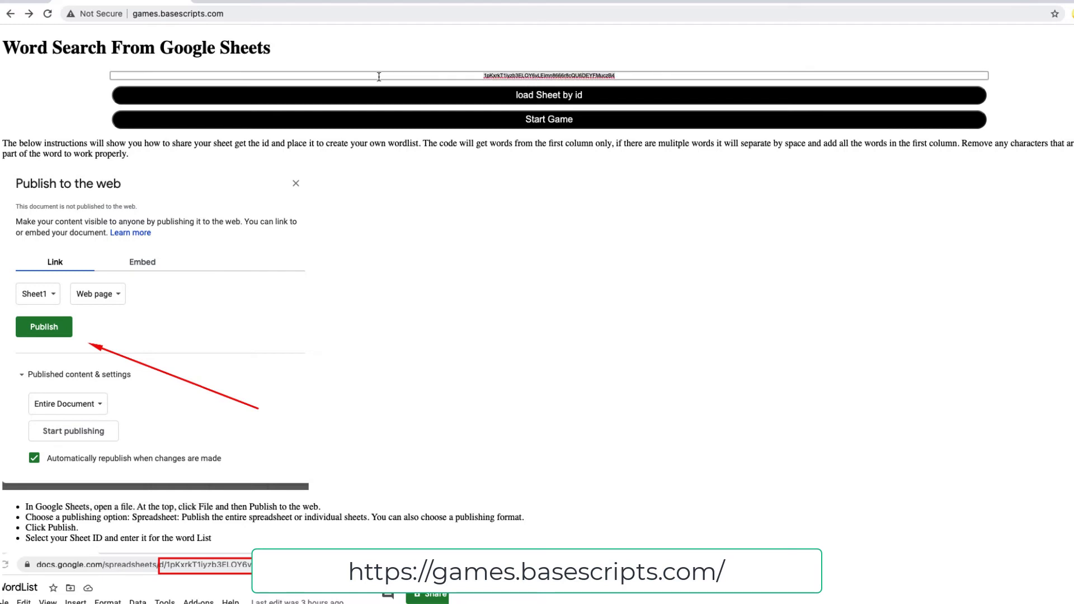
Replace the sheet ID with the Untitled spreadsheet's, load cat, dog, mouse, bird, horse, then return to it.
{"action": "key", "text": "super+v"}
{"action": "key", "text": "BackSpace"}
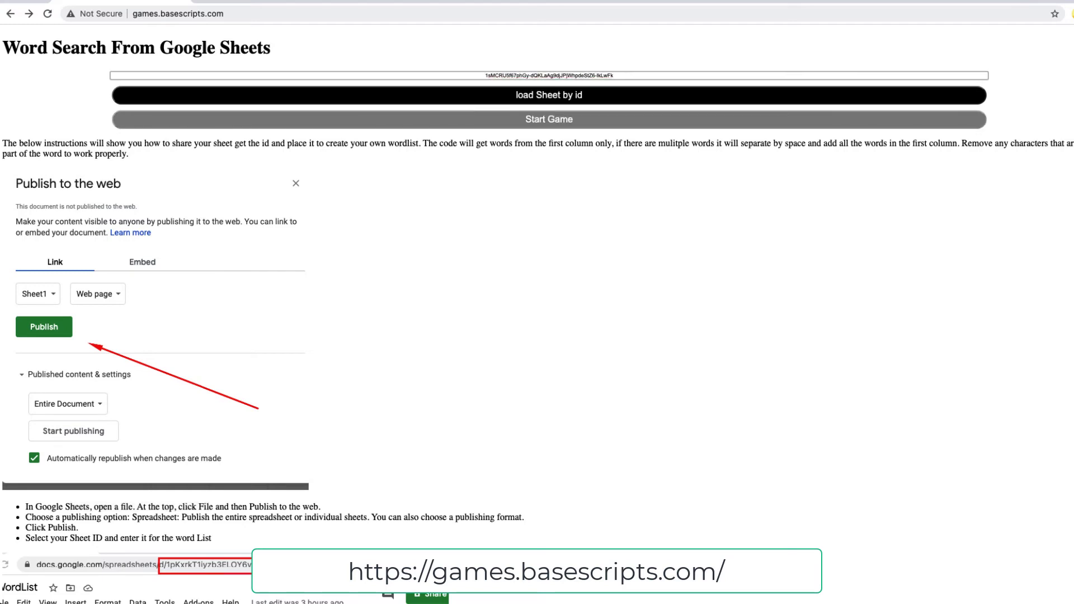
{"action": "left_click", "coordinate": [510, 104]}
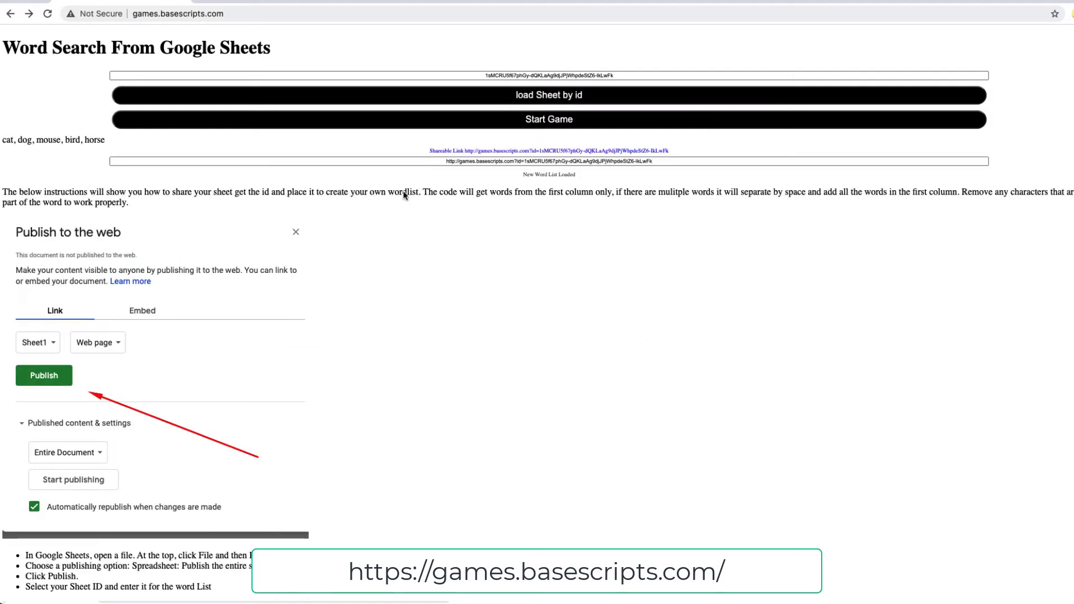
{"action": "left_click_drag", "start_coordinate": [119, 142], "coordinate": [2, 141]}
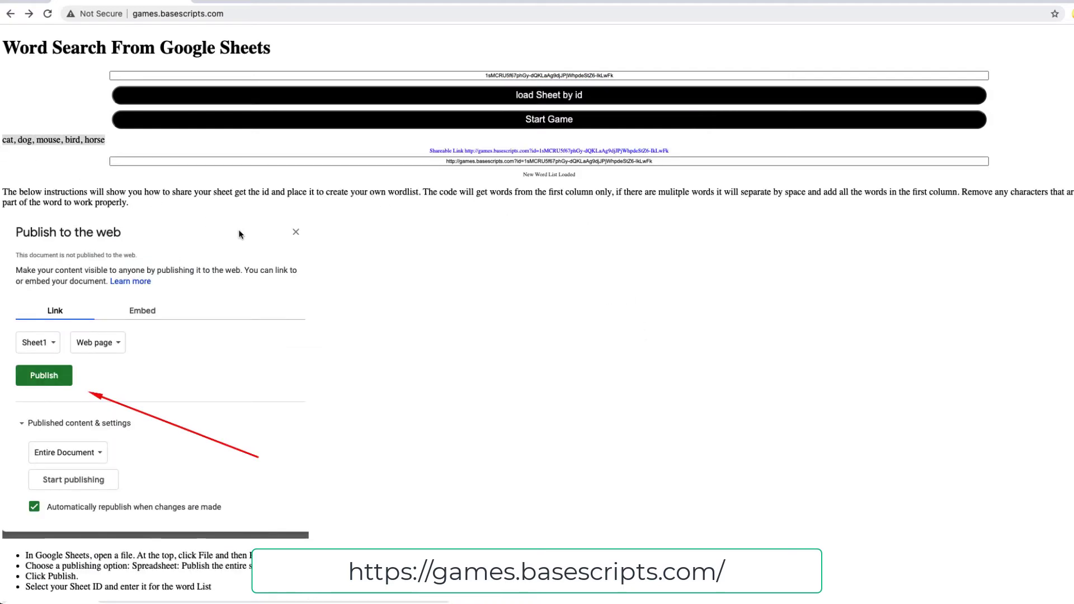
{"action": "left_click", "coordinate": [383, 2]}
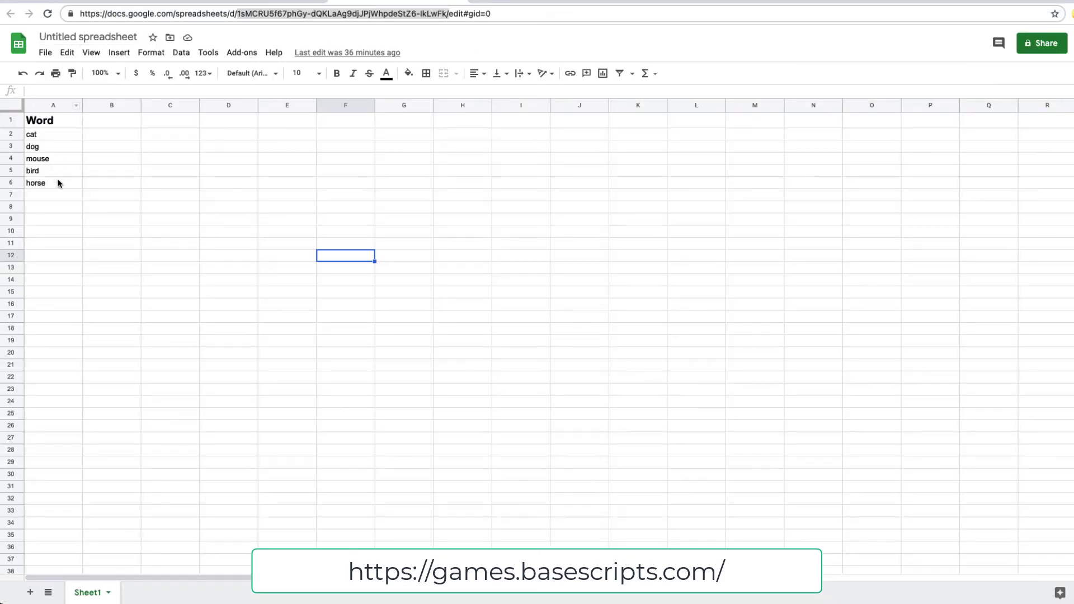
{"action": "left_click", "coordinate": [57, 197]}
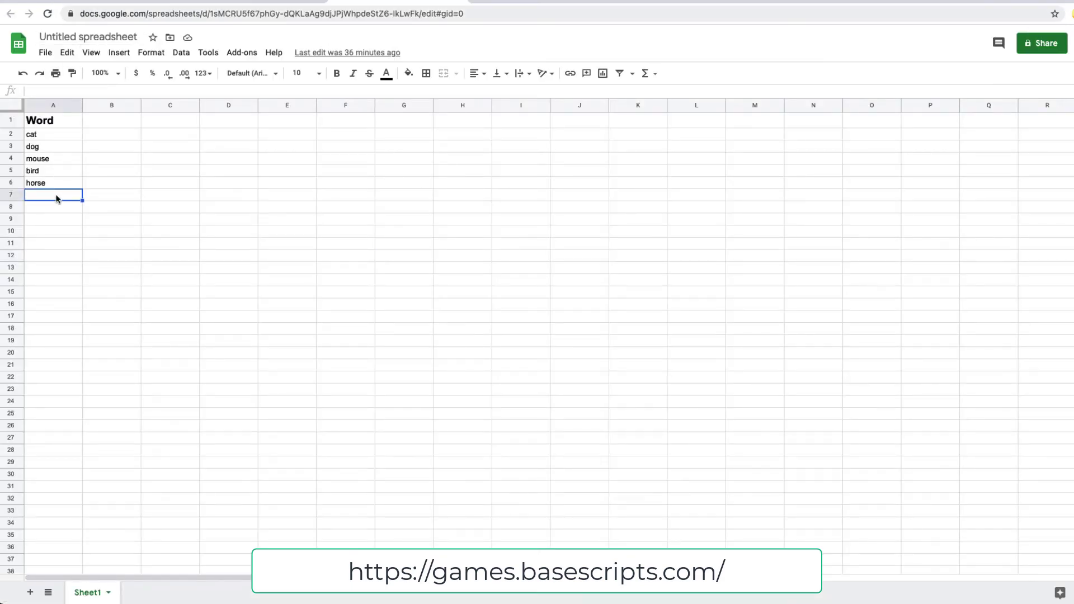
Enter More in cell A7 and Words in cell A8 below horse.
{"action": "type", "text": "More"}
{"action": "key", "text": "Tab"}
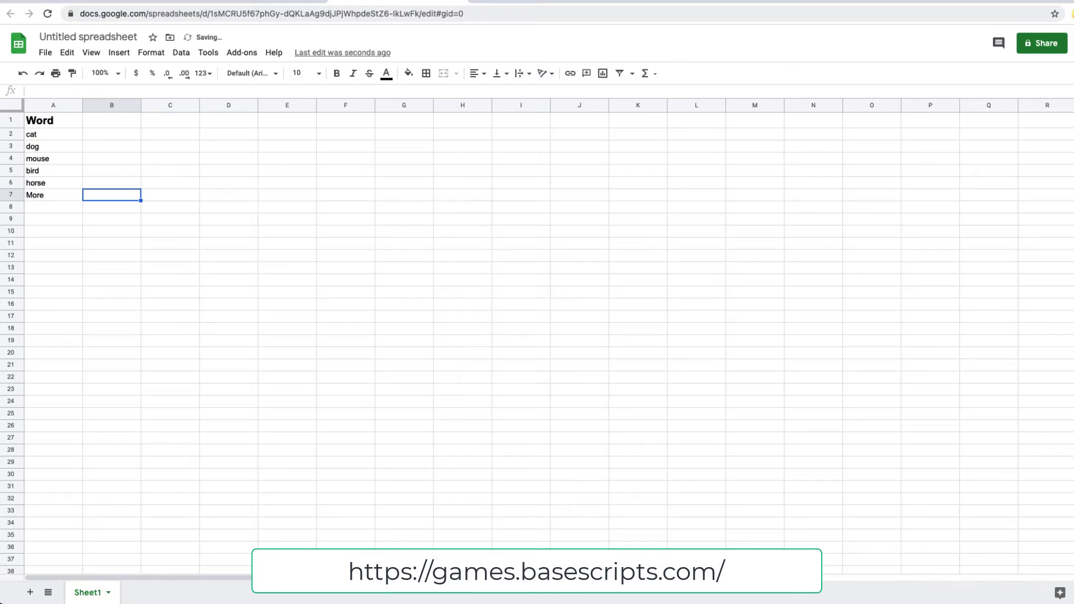
{"action": "key", "text": "Down"}
{"action": "key", "text": "Left"}
{"action": "type", "text": "W"}
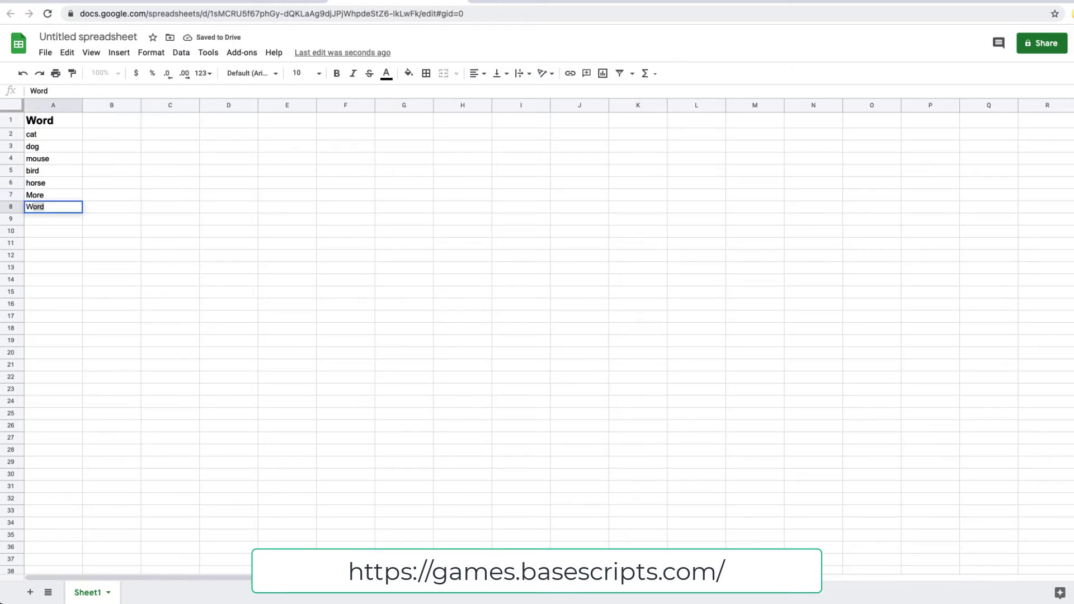
{"action": "type", "text": "ords"}
{"action": "left_click", "coordinate": [419, 310]}
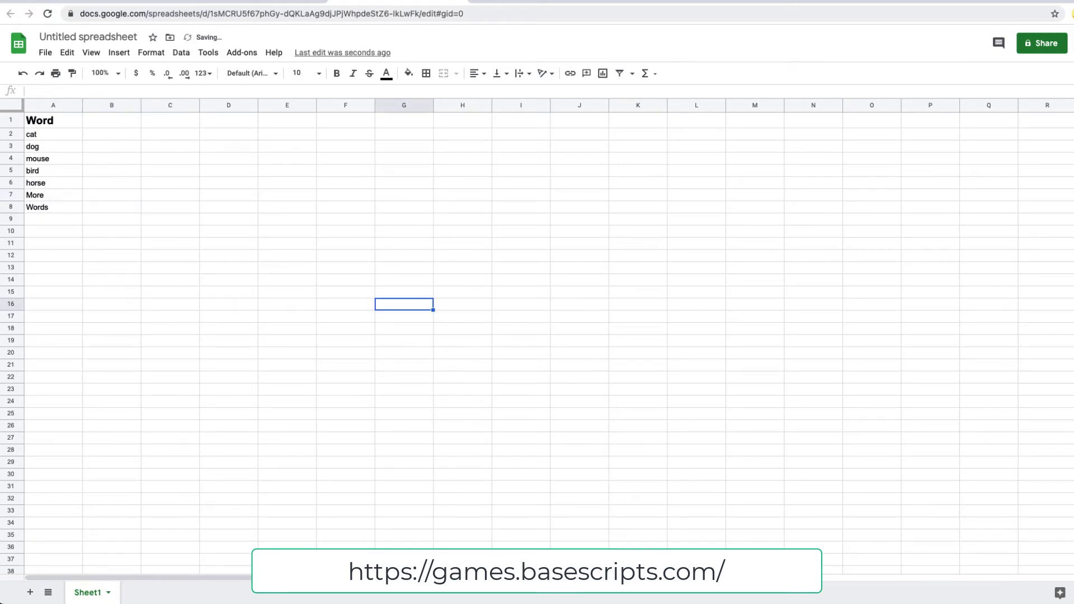
Refresh the published sheet so the game page picks up the new words.
{"action": "left_click", "coordinate": [180, 3]}
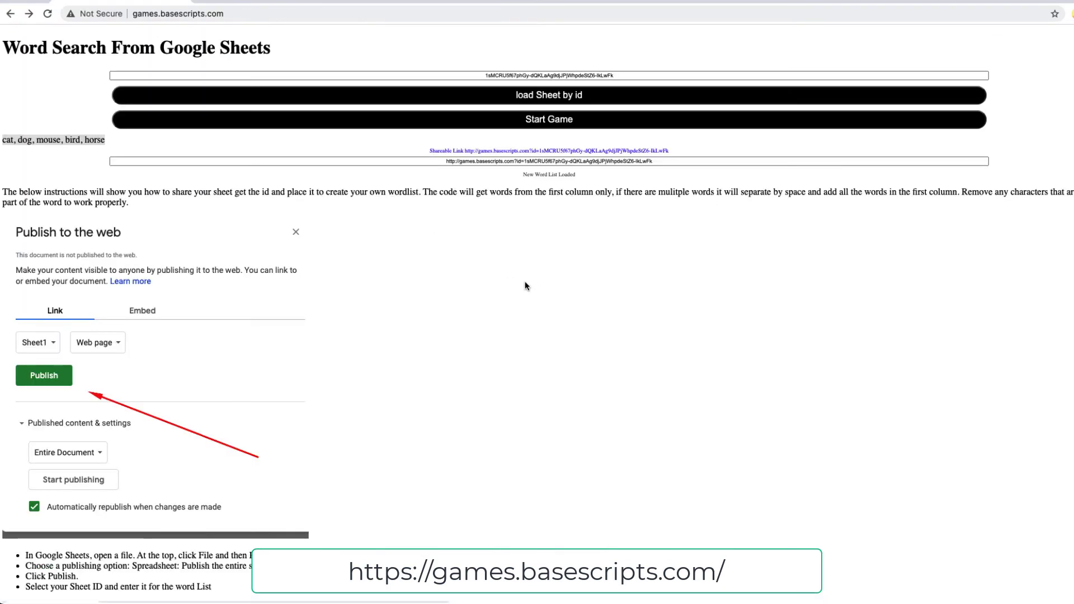
{"action": "left_click", "coordinate": [486, 1]}
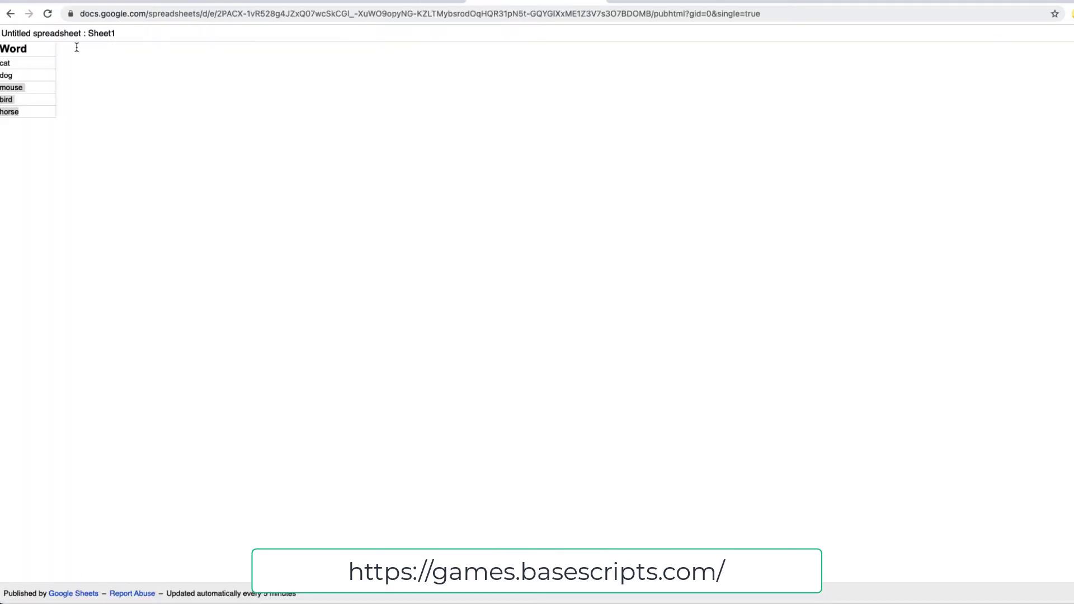
{"action": "left_click", "coordinate": [48, 15]}
{"action": "left_click", "coordinate": [121, 3]}
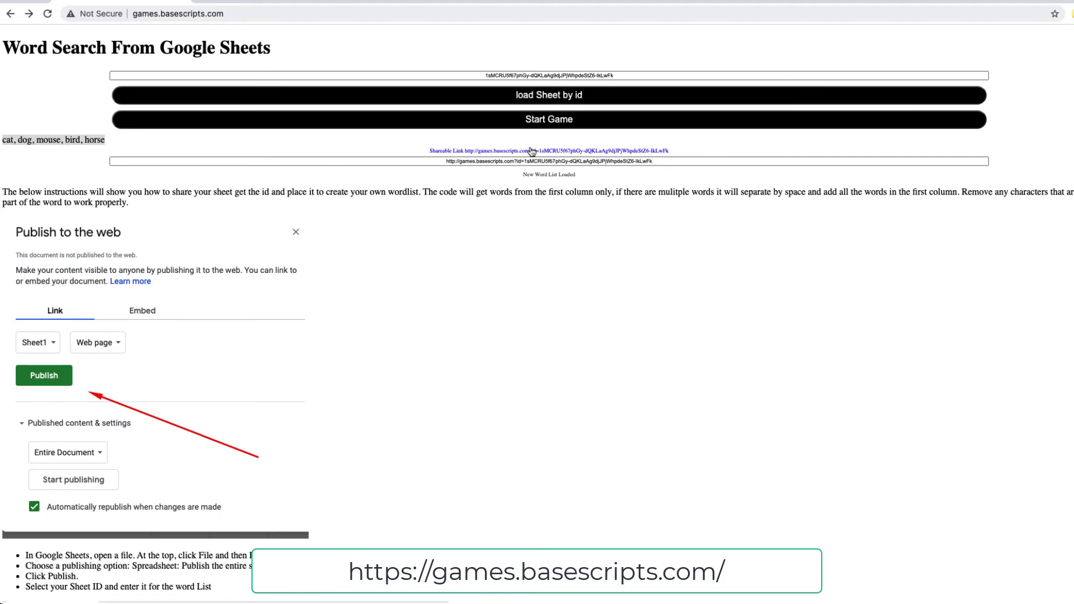
Open the list's shareable game link, build a 5×5 word search, and return to Sheets.
{"action": "left_click_drag", "start_coordinate": [134, 143], "coordinate": [3, 140]}
{"action": "left_click", "coordinate": [467, 151]}
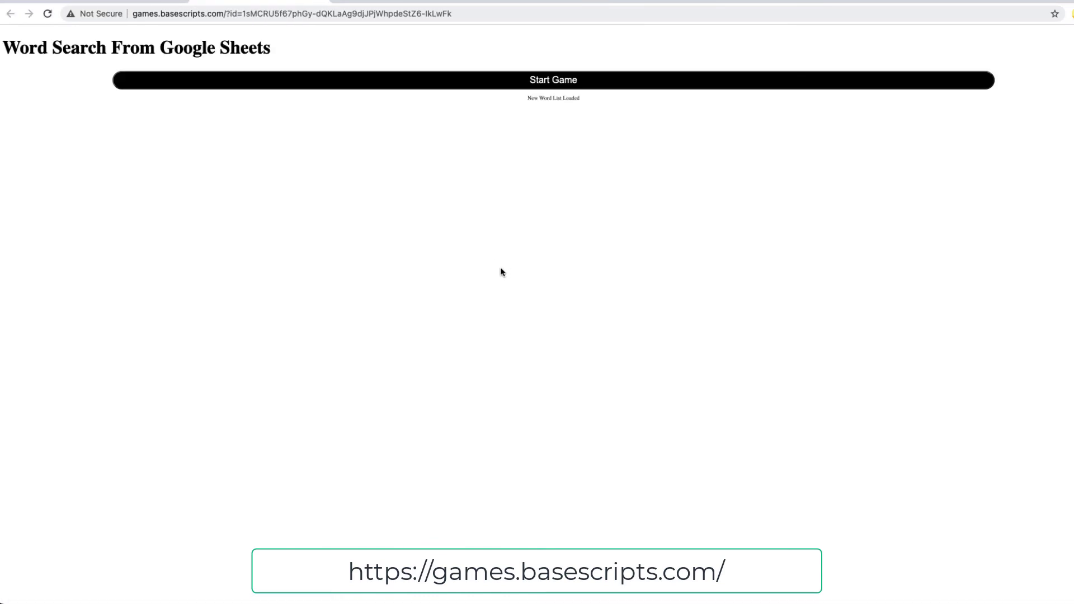
{"action": "left_click", "coordinate": [466, 13]}
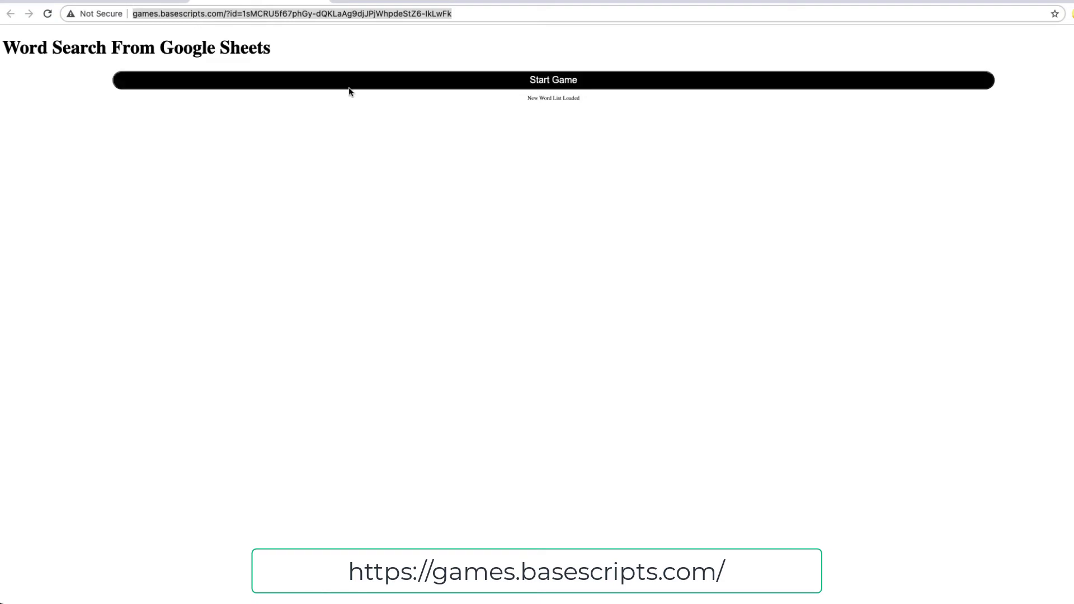
{"action": "left_click", "coordinate": [399, 85]}
{"action": "left_click", "coordinate": [542, 98]}
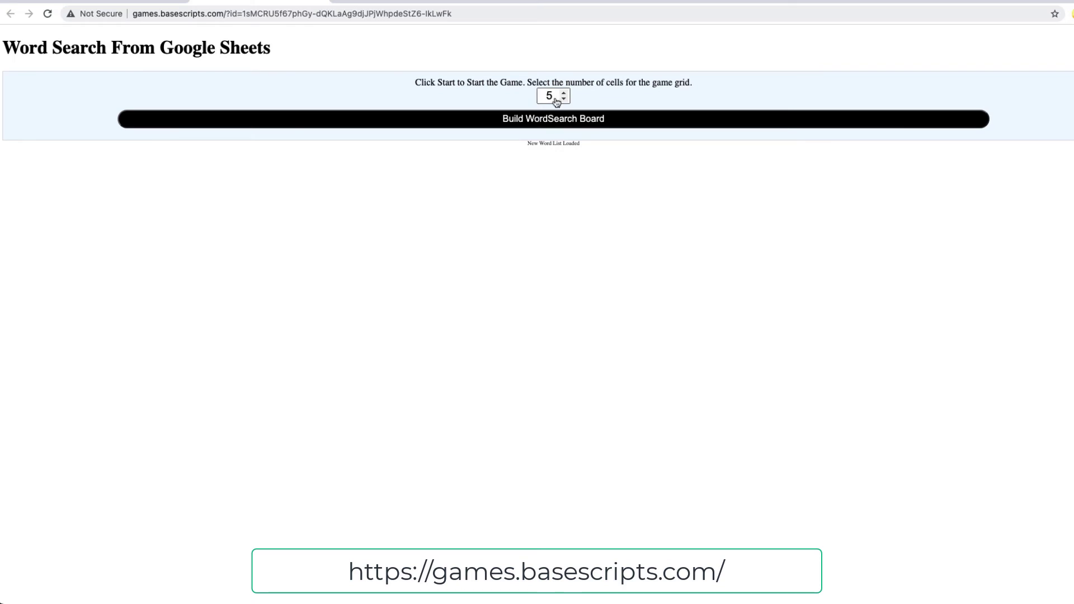
{"action": "left_click", "coordinate": [549, 118]}
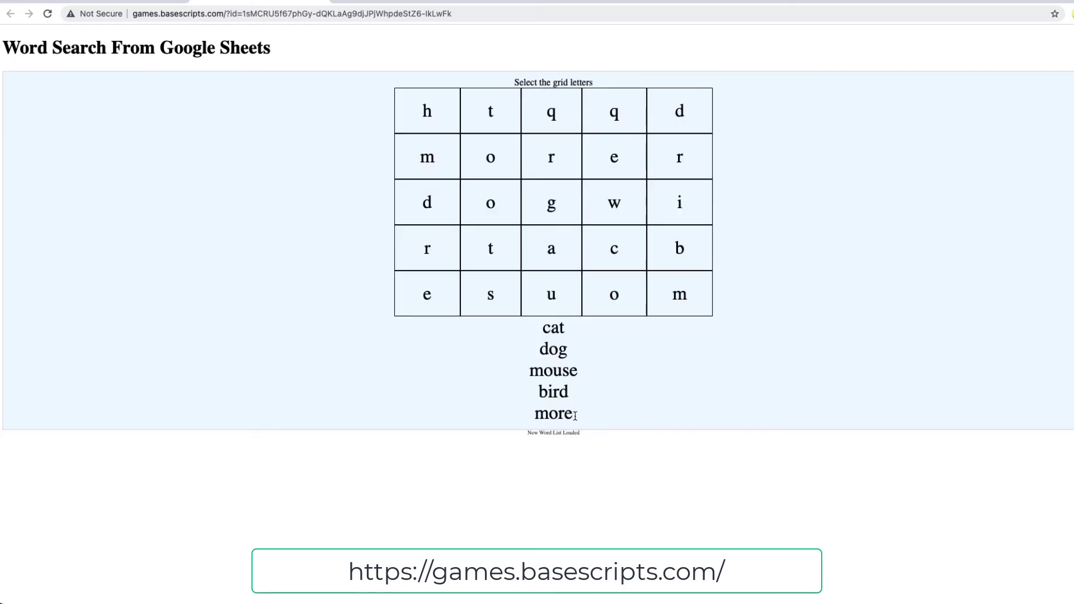
{"action": "left_click", "coordinate": [497, 3]}
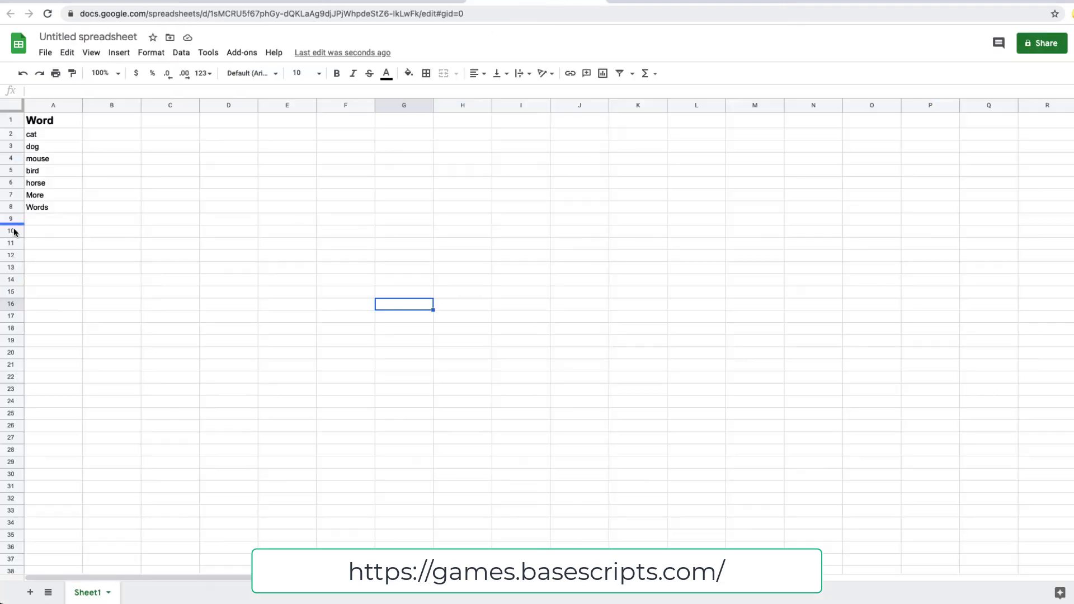
Review the WordList entries in A2–A8, then return to the word search page.
{"action": "left_click", "coordinate": [34, 195]}
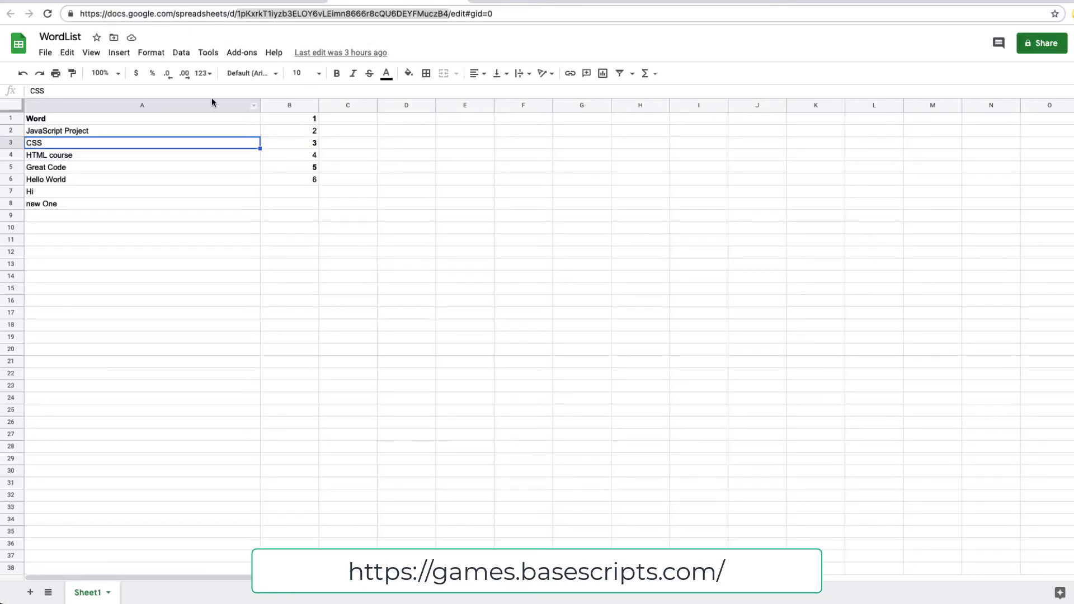
{"action": "left_click", "coordinate": [96, 204]}
{"action": "left_click", "coordinate": [84, 167]}
{"action": "left_click", "coordinate": [87, 142]}
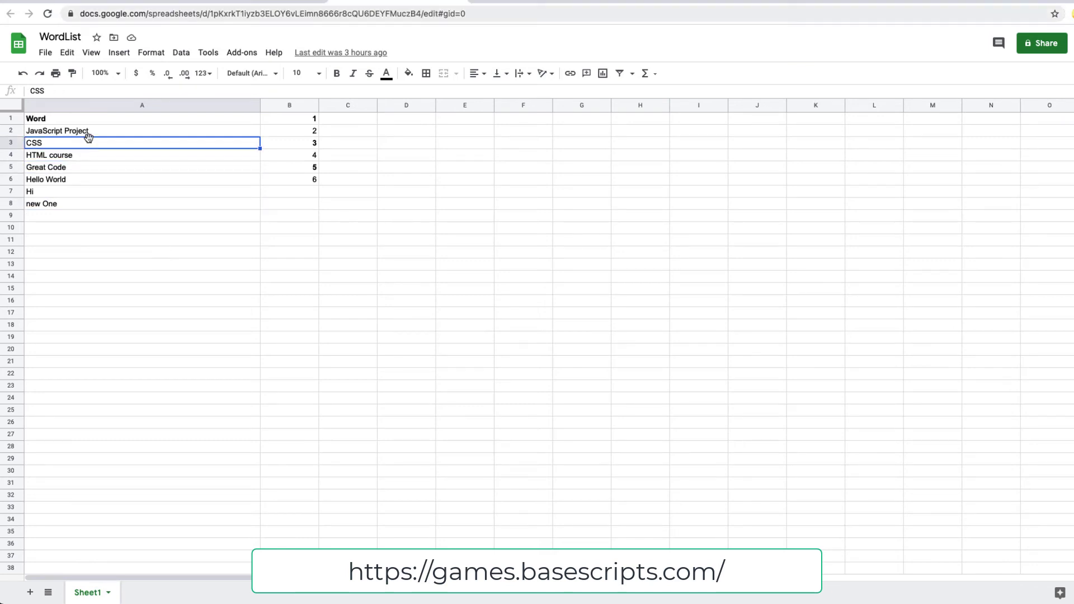
{"action": "left_click", "coordinate": [87, 132]}
{"action": "left_click", "coordinate": [82, 157]}
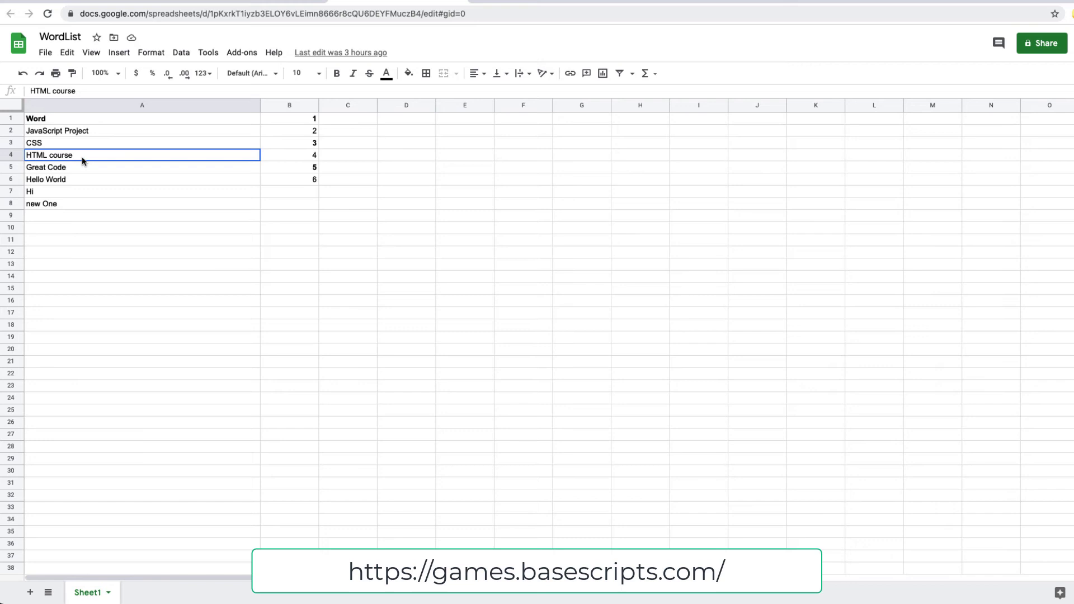
{"action": "left_click", "coordinate": [75, 192]}
{"action": "left_click", "coordinate": [134, 4]}
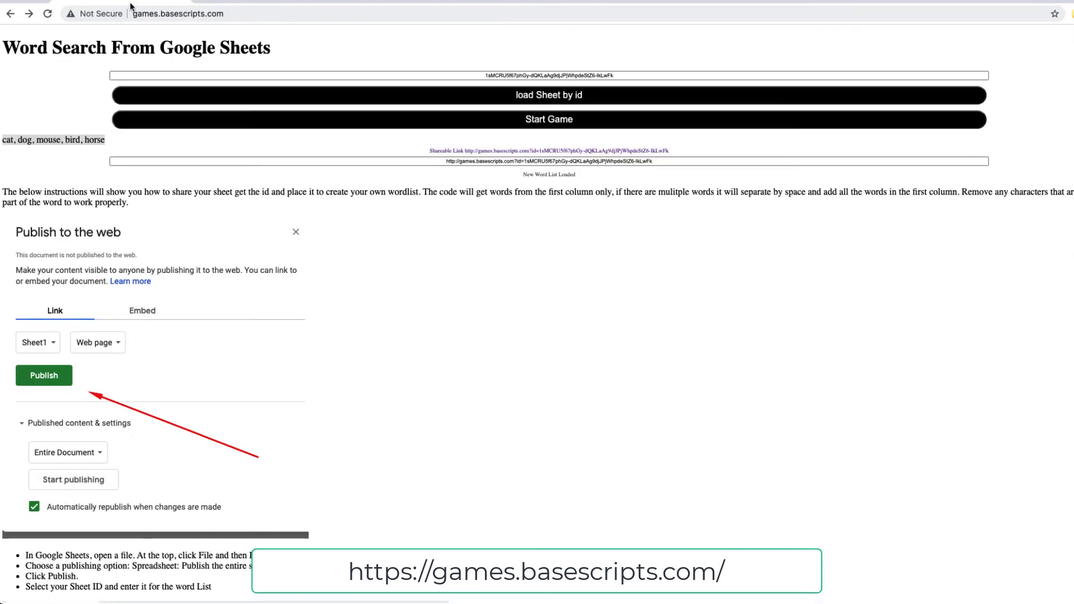
Replace the sheet id with the WordList sheet's id and load its javascript word list.
{"action": "left_click", "coordinate": [517, 75]}
{"action": "key", "text": "ctrl+a"}
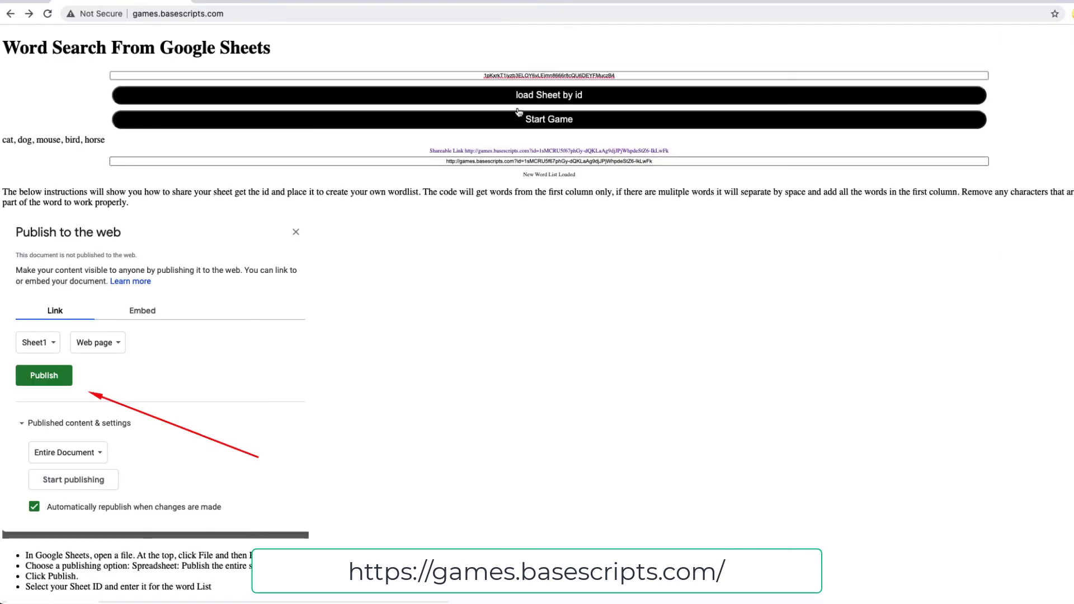
{"action": "left_click", "coordinate": [518, 103]}
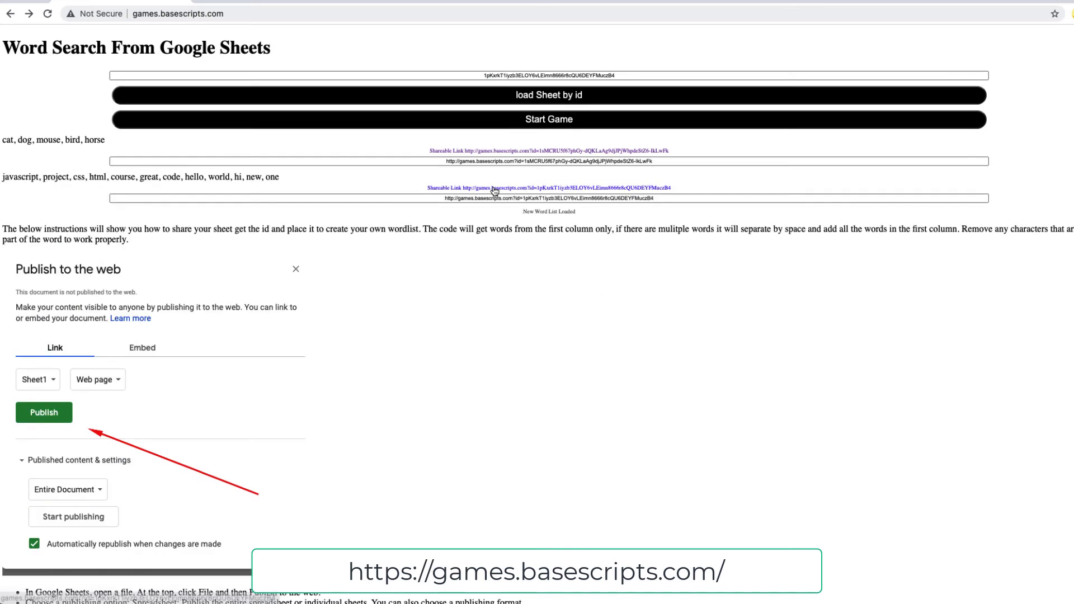
{"action": "left_click_drag", "start_coordinate": [281, 178], "coordinate": [2, 176]}
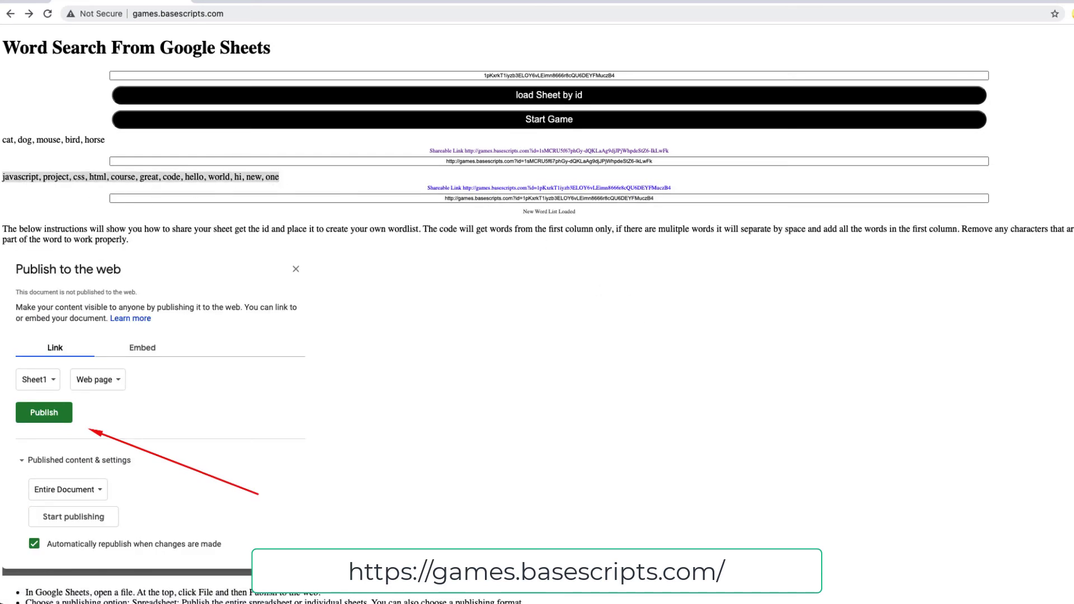
Open the new list's shareable game page, start a game, and set the grid to 20 cells.
{"action": "left_click", "coordinate": [474, 191]}
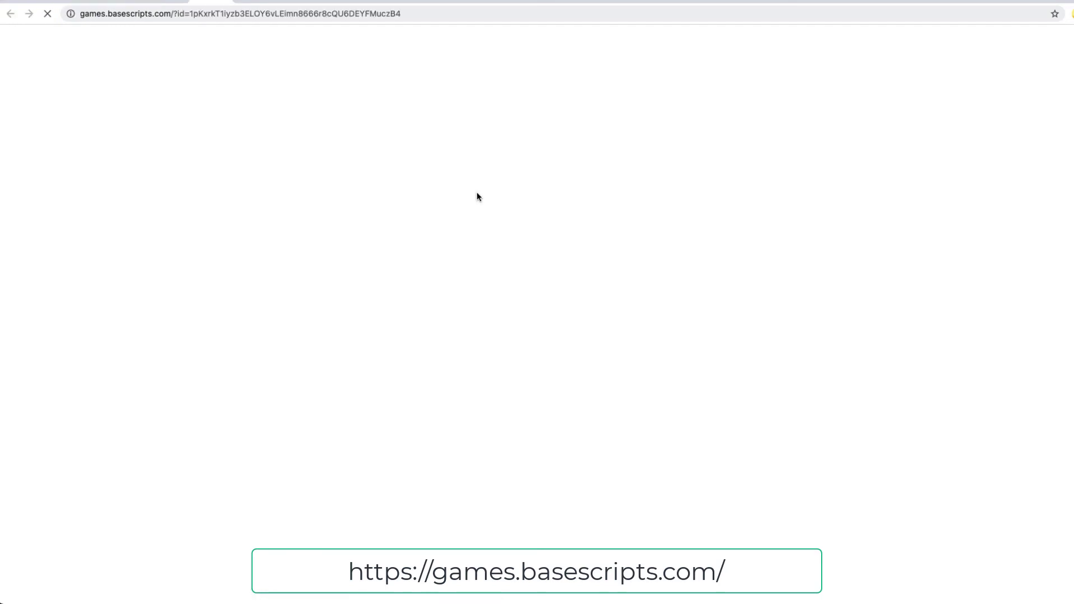
{"action": "left_click", "coordinate": [481, 12]}
{"action": "left_click", "coordinate": [140, 2]}
{"action": "left_click", "coordinate": [268, 1]}
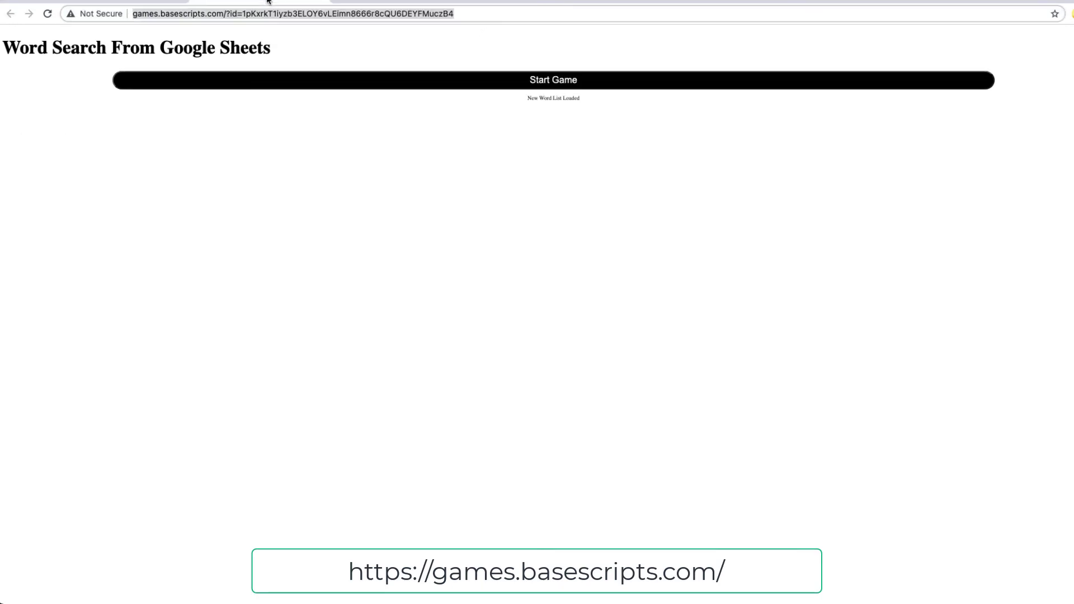
{"action": "left_click", "coordinate": [538, 89]}
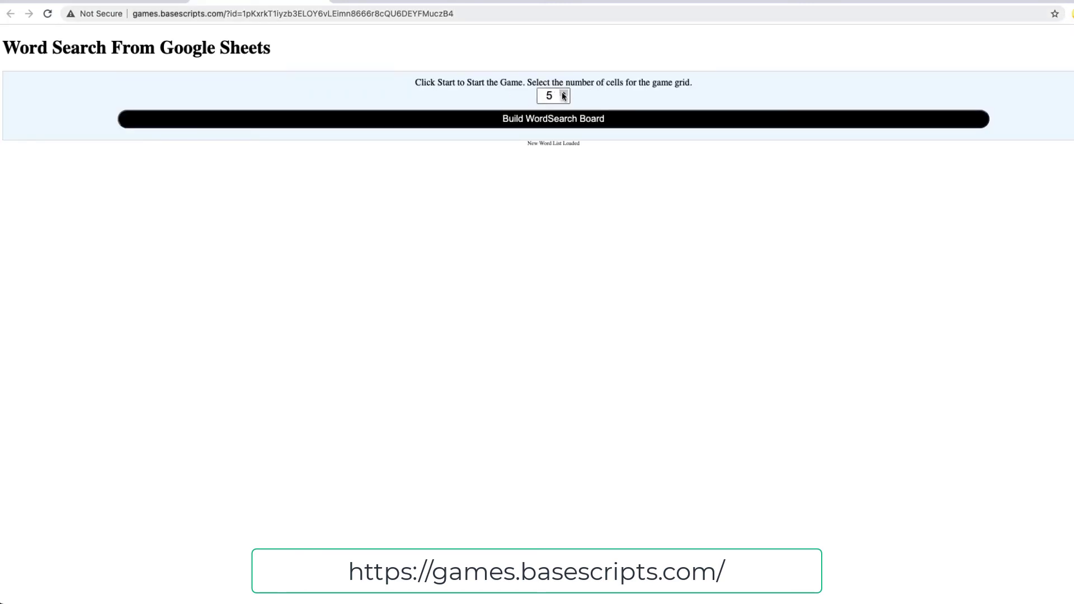
{"action": "double_click", "coordinate": [564, 94]}
{"action": "left_click", "coordinate": [563, 94]}
Build the 20×20 word search board and look over the grid and word list.
{"action": "left_click", "coordinate": [555, 124]}
{"action": "scroll", "coordinate": [489, 230], "scroll_direction": "down", "scroll_amount": 12}
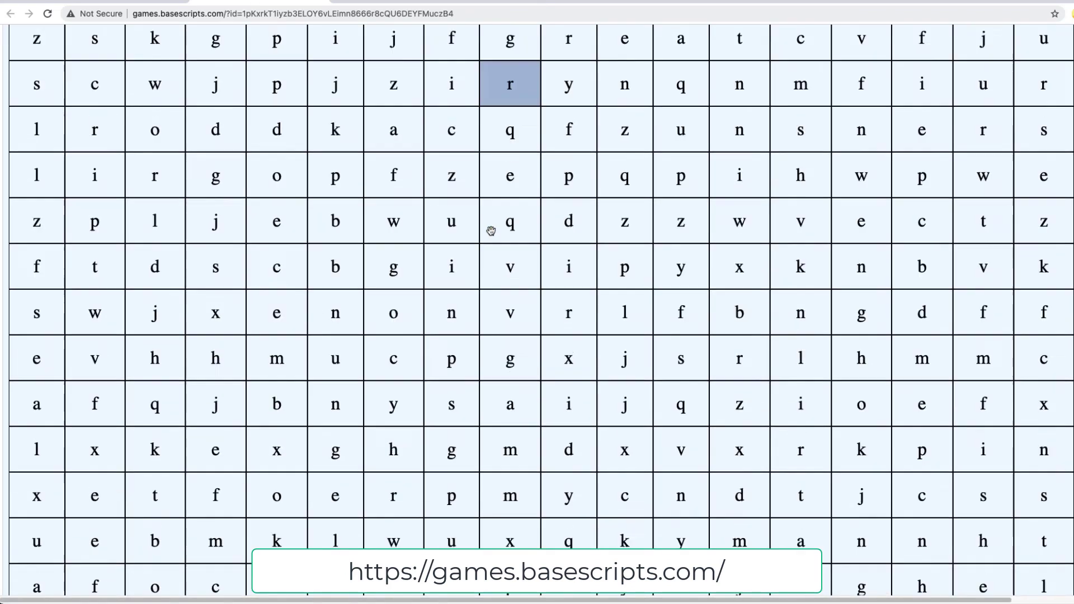
{"action": "scroll", "coordinate": [489, 234], "scroll_direction": "up", "scroll_amount": 12}
{"action": "scroll", "coordinate": [489, 235], "scroll_direction": "down", "scroll_amount": 12}
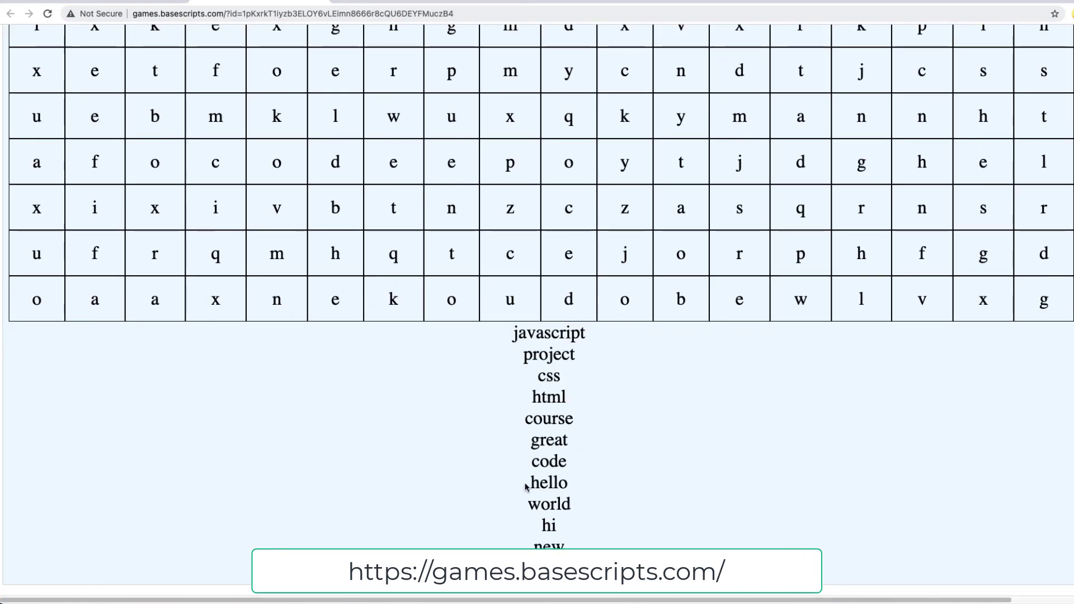
{"action": "scroll", "coordinate": [547, 310], "scroll_direction": "up", "scroll_amount": 12}
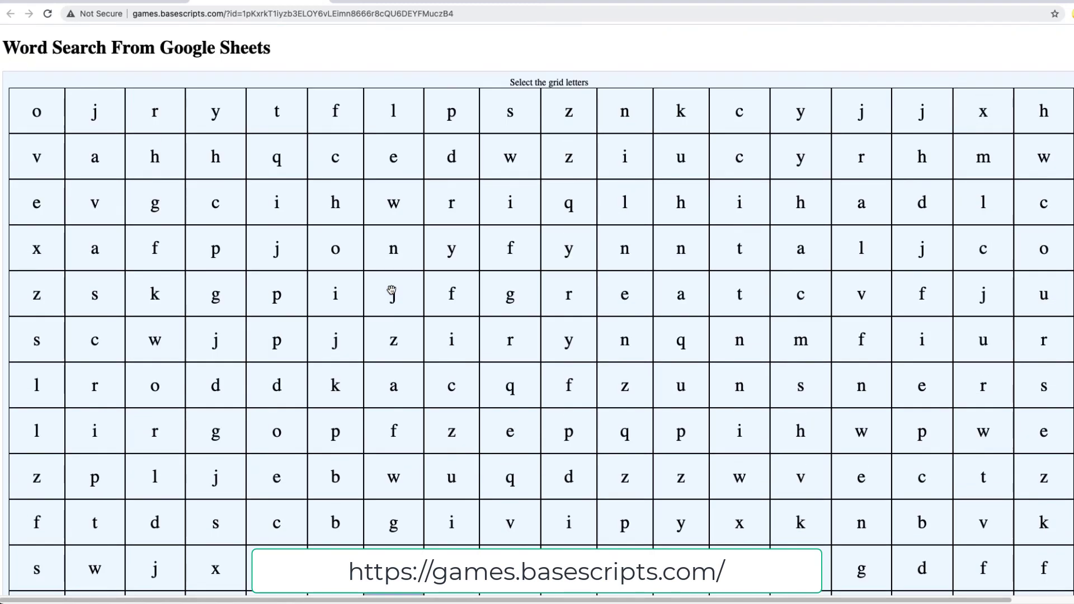
{"action": "scroll", "coordinate": [420, 274], "scroll_direction": "down", "scroll_amount": 12}
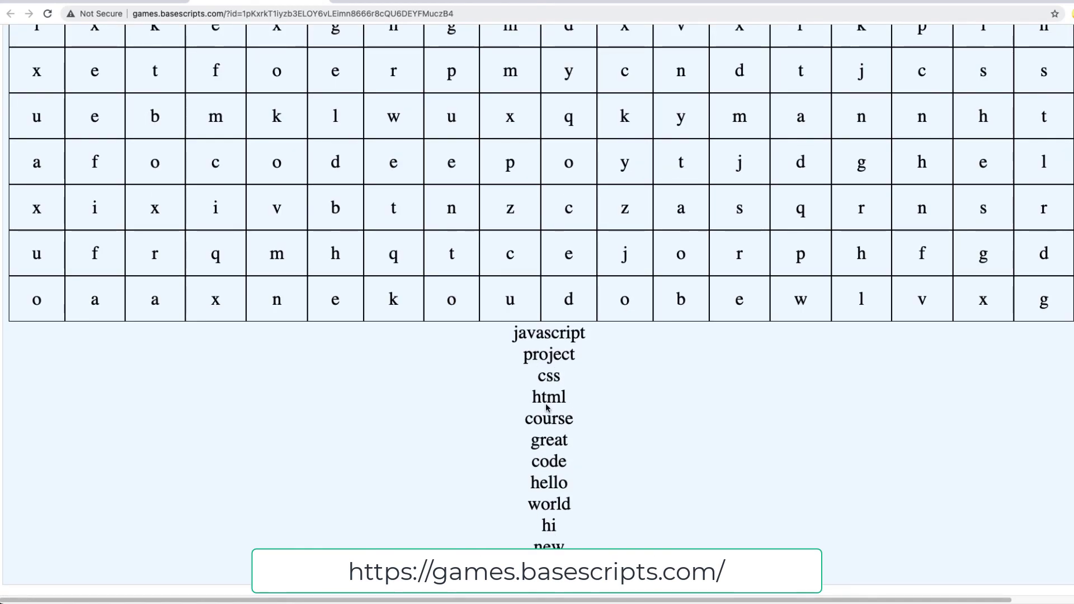
{"action": "scroll", "coordinate": [523, 369], "scroll_direction": "up", "scroll_amount": 10}
{"action": "scroll", "coordinate": [518, 364], "scroll_direction": "up", "scroll_amount": 3}
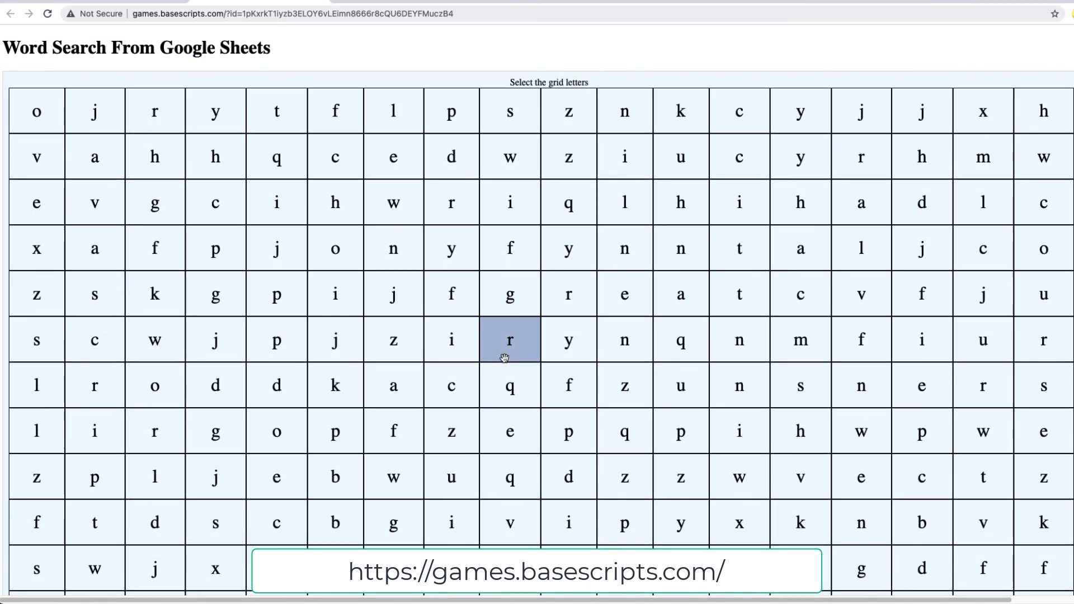
{"action": "scroll", "coordinate": [506, 359], "scroll_direction": "down", "scroll_amount": 7}
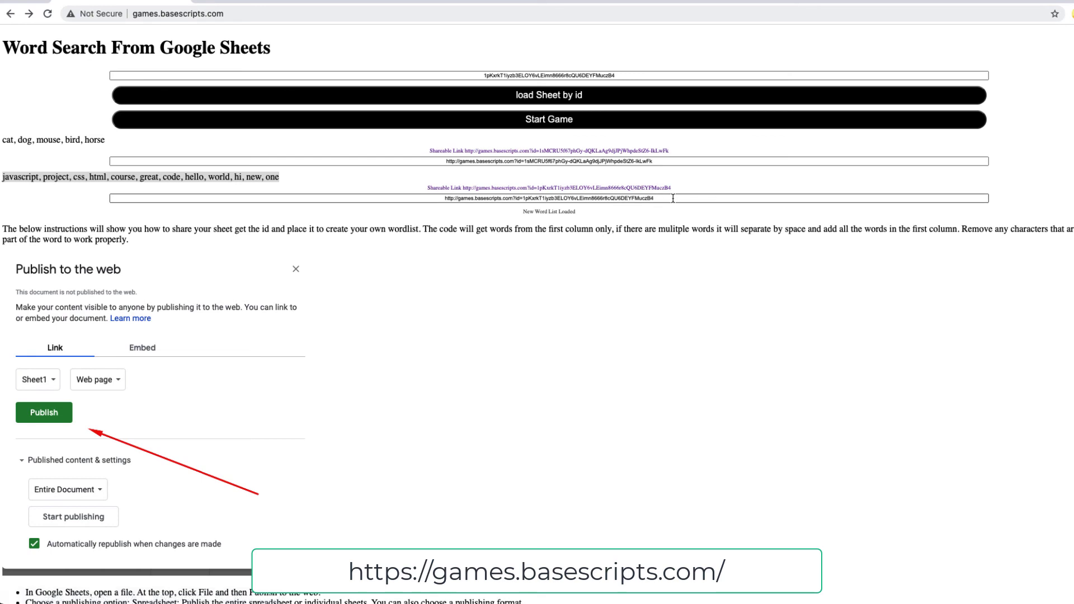
Select the javascript list's full game link and return to the WordList spreadsheet.
{"action": "left_click", "coordinate": [415, 198]}
{"action": "key", "text": "ctrl+a"}
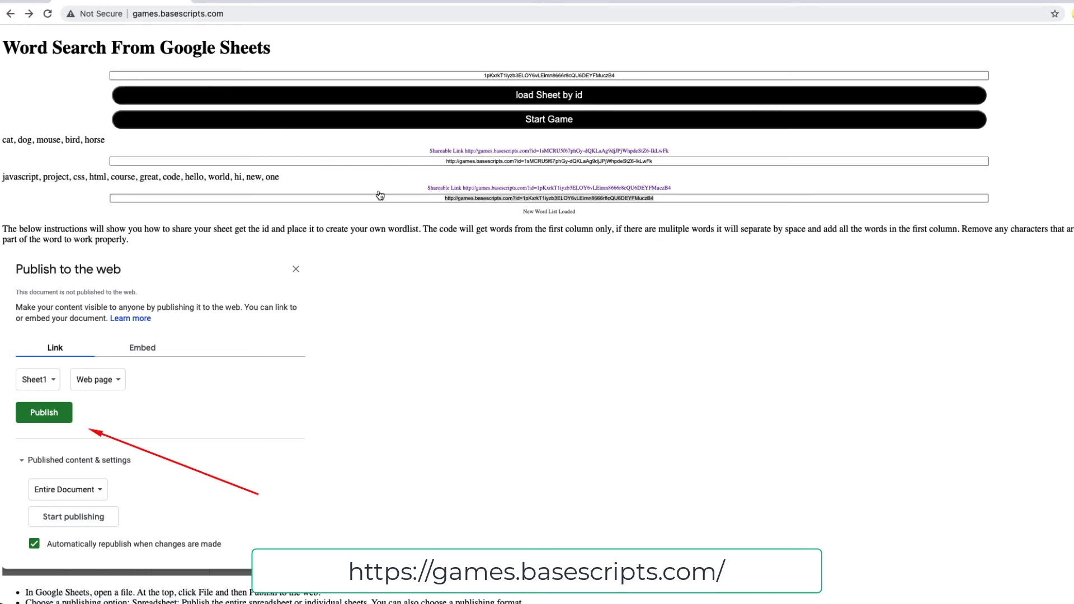
{"action": "left_click", "coordinate": [532, 4]}
Under File > Publish to the web, stop publishing the WordList spreadsheet and confirm.
{"action": "left_click", "coordinate": [233, 280]}
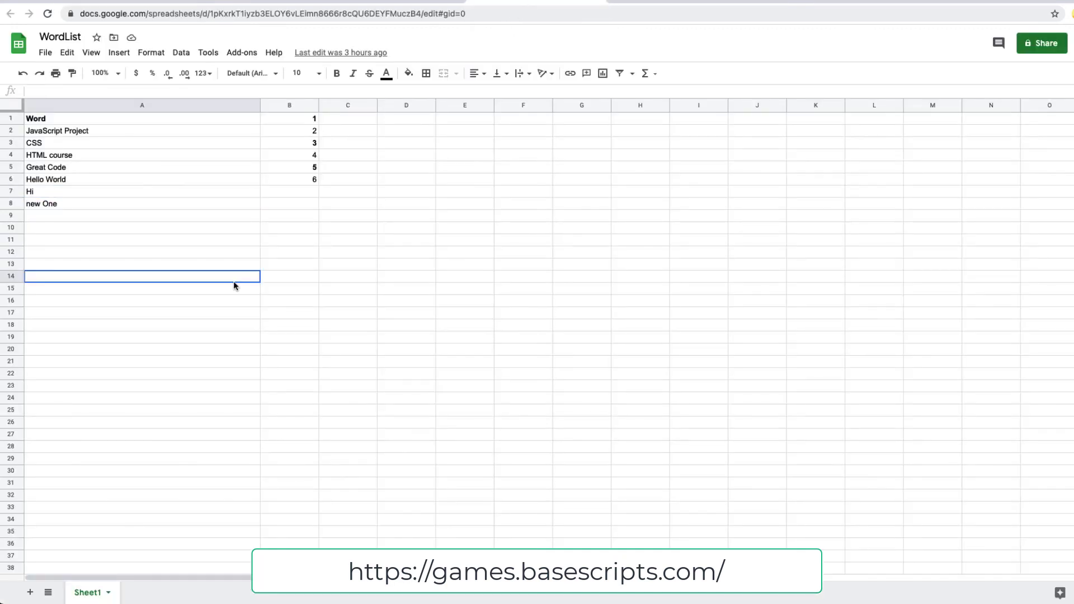
{"action": "left_click", "coordinate": [45, 53]}
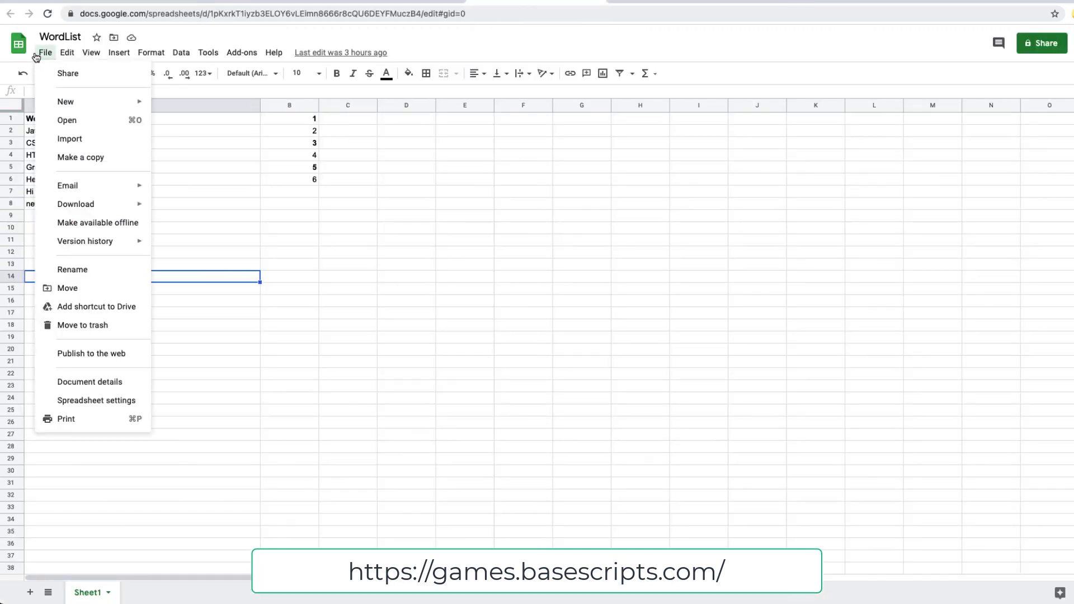
{"action": "left_click", "coordinate": [69, 358]}
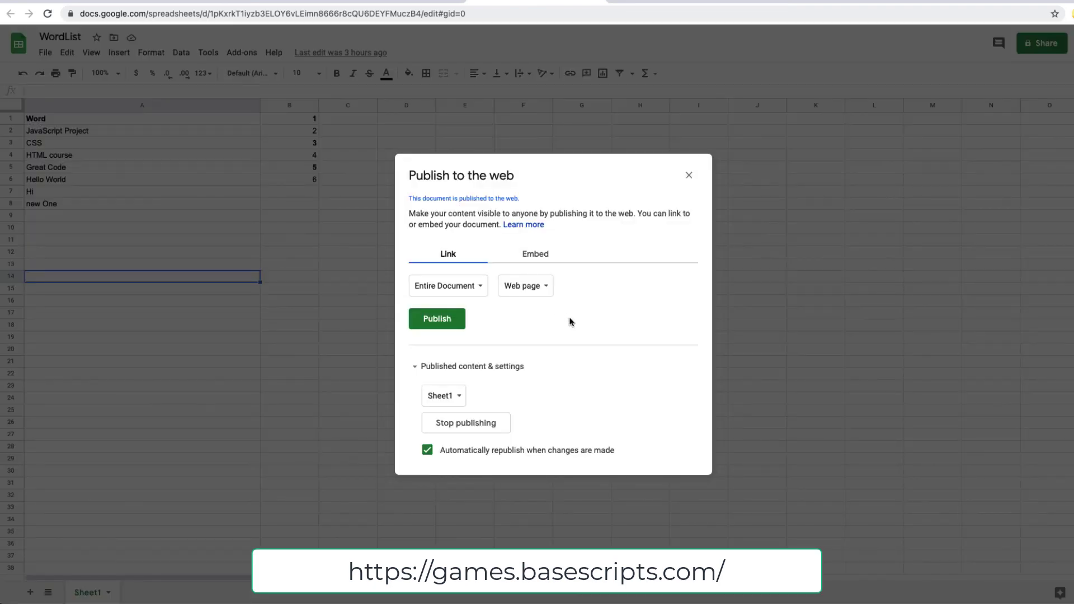
{"action": "left_click", "coordinate": [451, 431]}
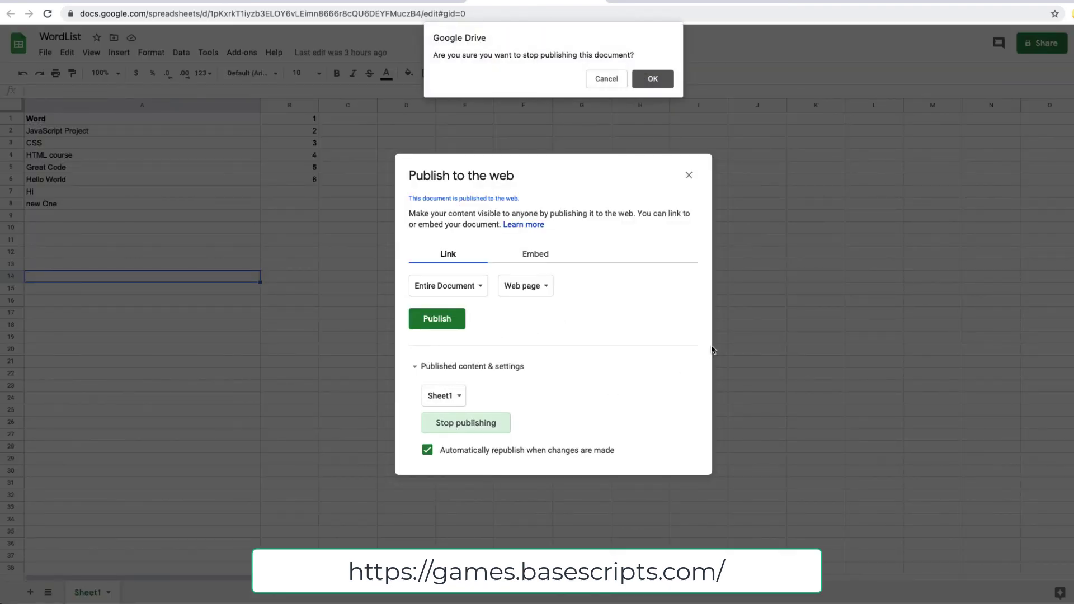
{"action": "left_click", "coordinate": [661, 84]}
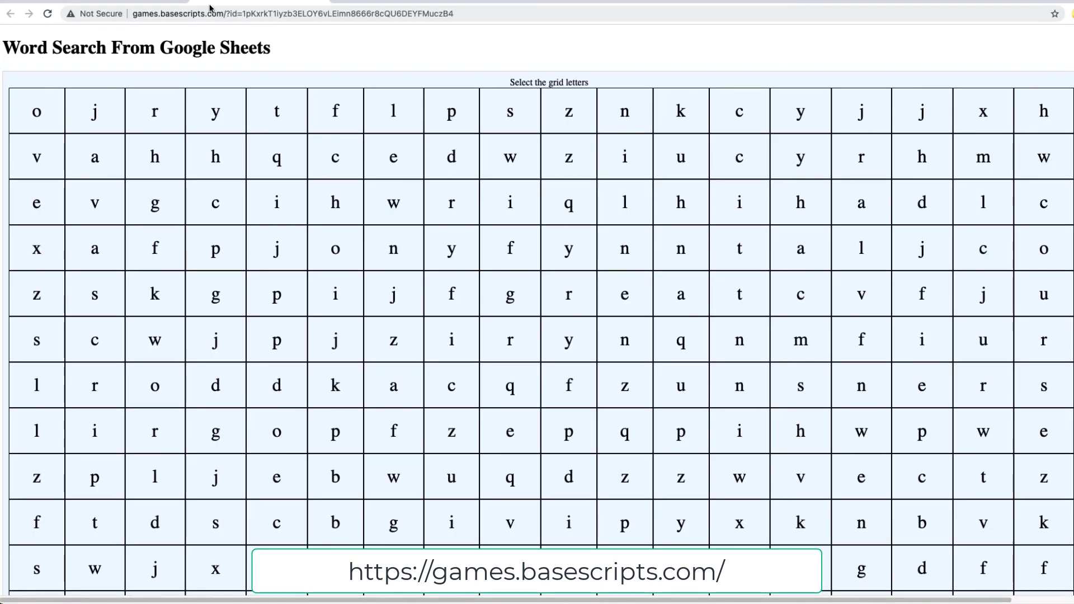
Reload the game page and build a 5×5 board from the default animal words.
{"action": "left_click", "coordinate": [47, 14]}
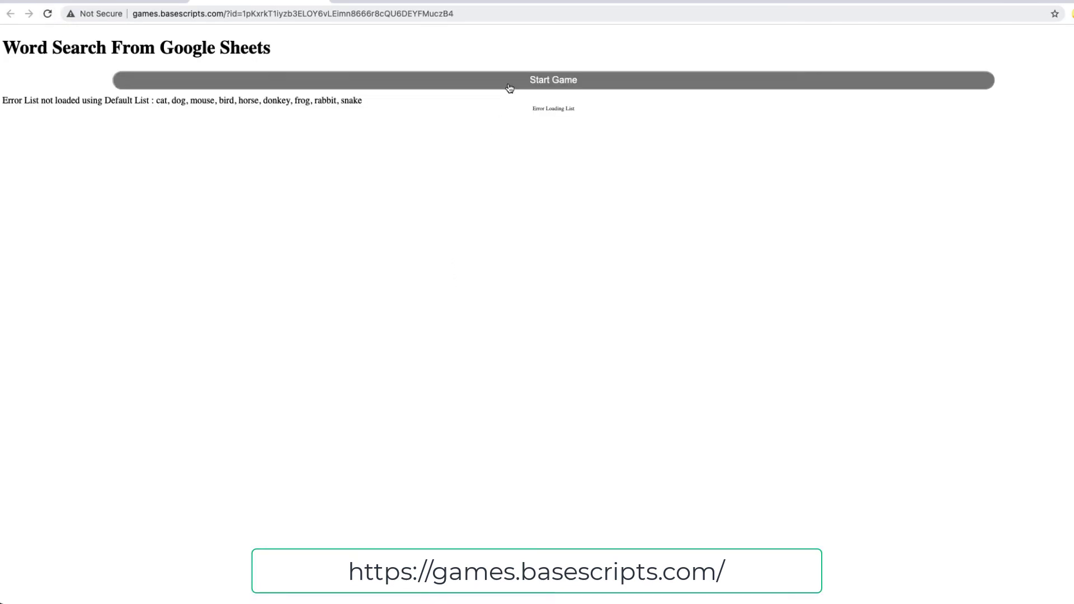
{"action": "left_click", "coordinate": [509, 88]}
{"action": "left_click", "coordinate": [549, 121]}
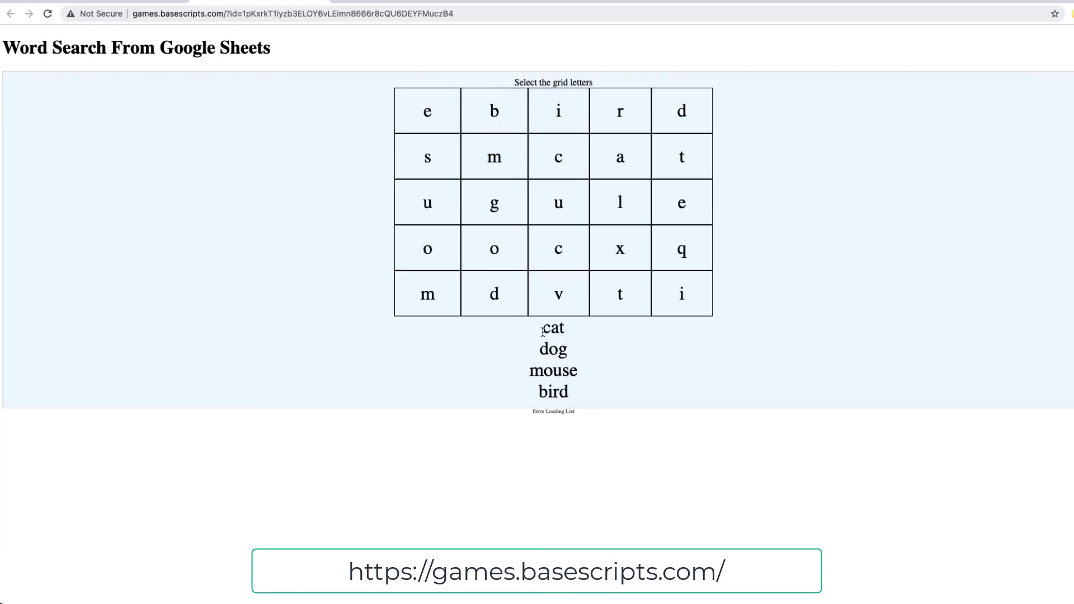
{"action": "left_click_drag", "start_coordinate": [542, 332], "coordinate": [571, 394]}
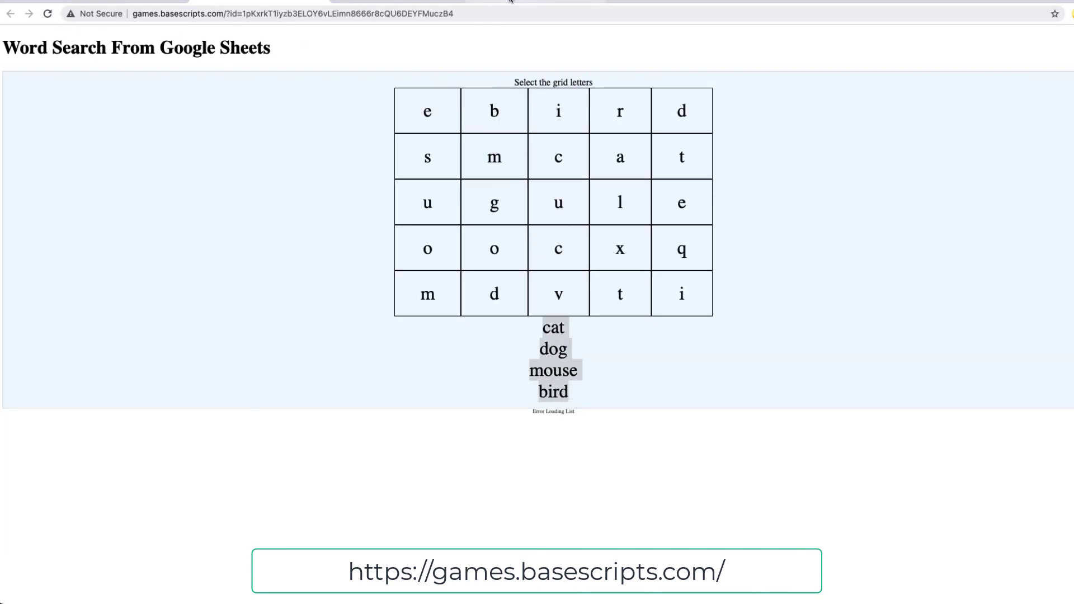
{"action": "left_click", "coordinate": [509, 1]}
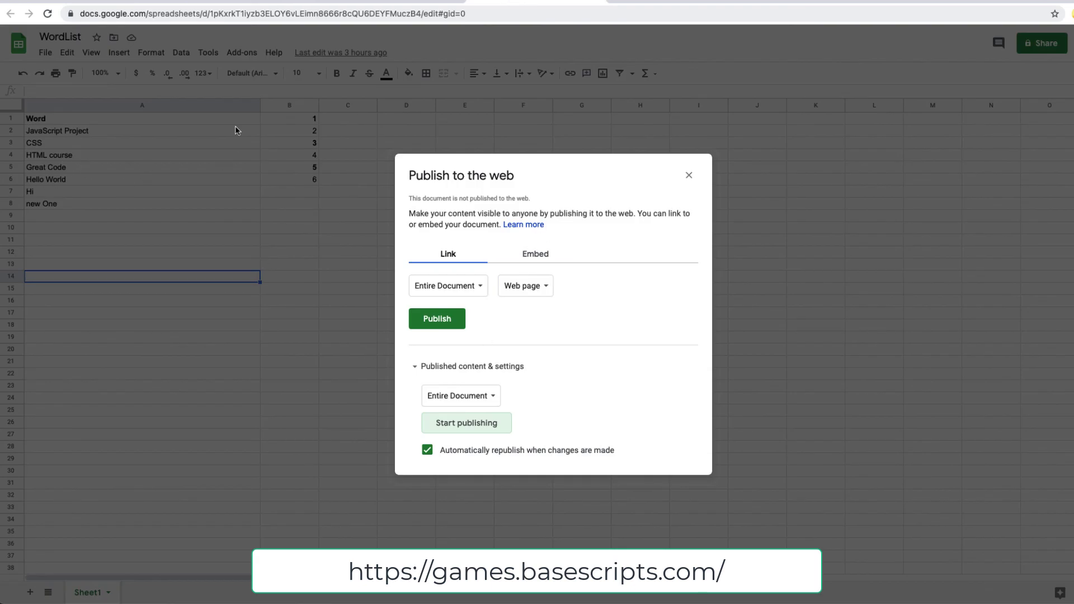
Switch to the 1sMCRU game and find the word dog in the grid.
{"action": "left_click", "coordinate": [96, 1]}
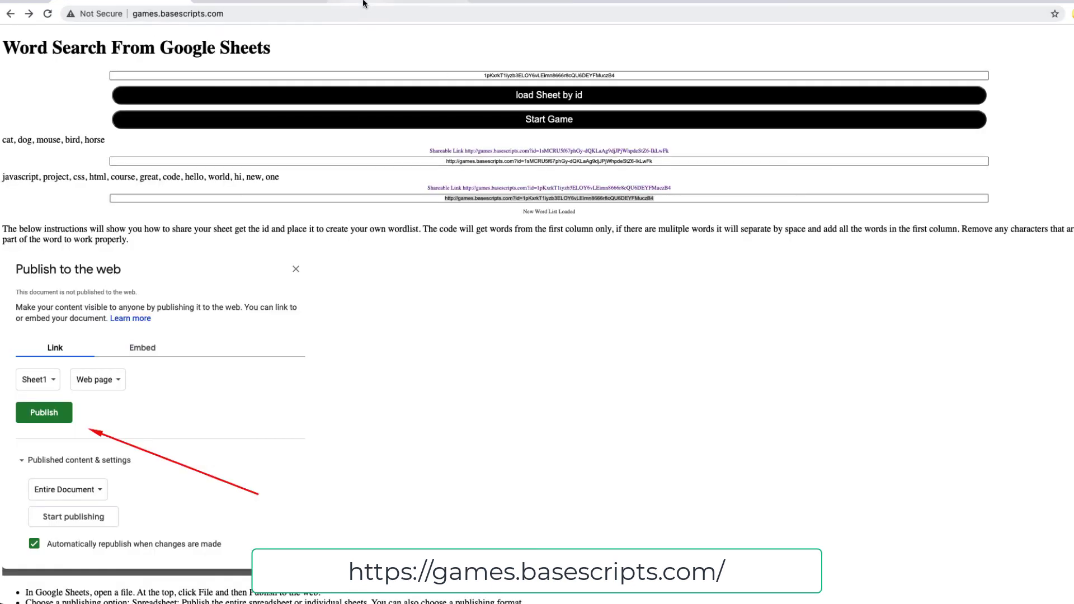
{"action": "left_click", "coordinate": [363, 4]}
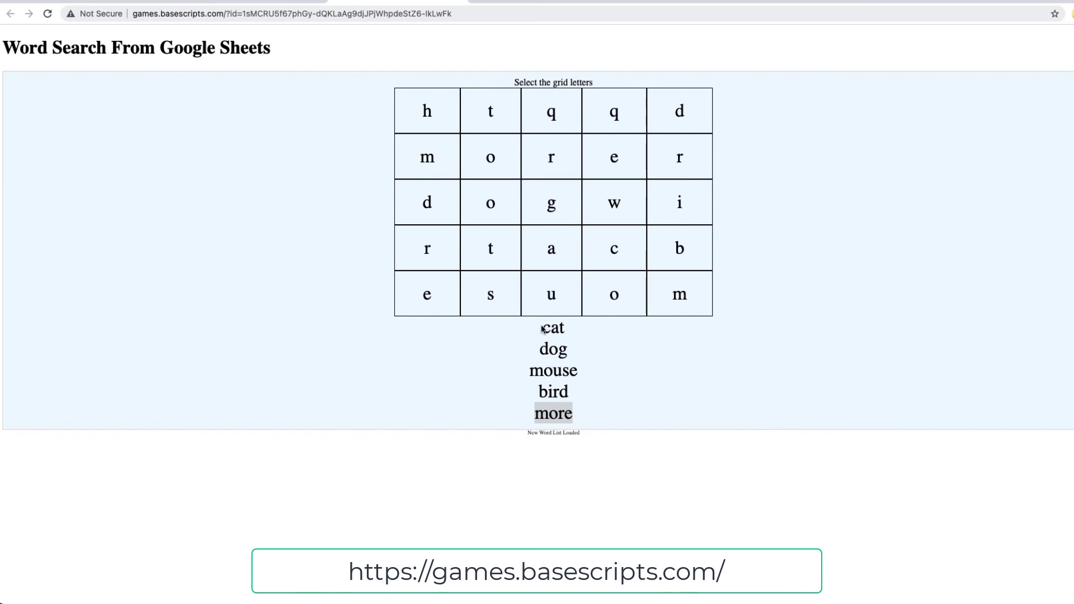
{"action": "left_click_drag", "start_coordinate": [542, 329], "coordinate": [575, 411]}
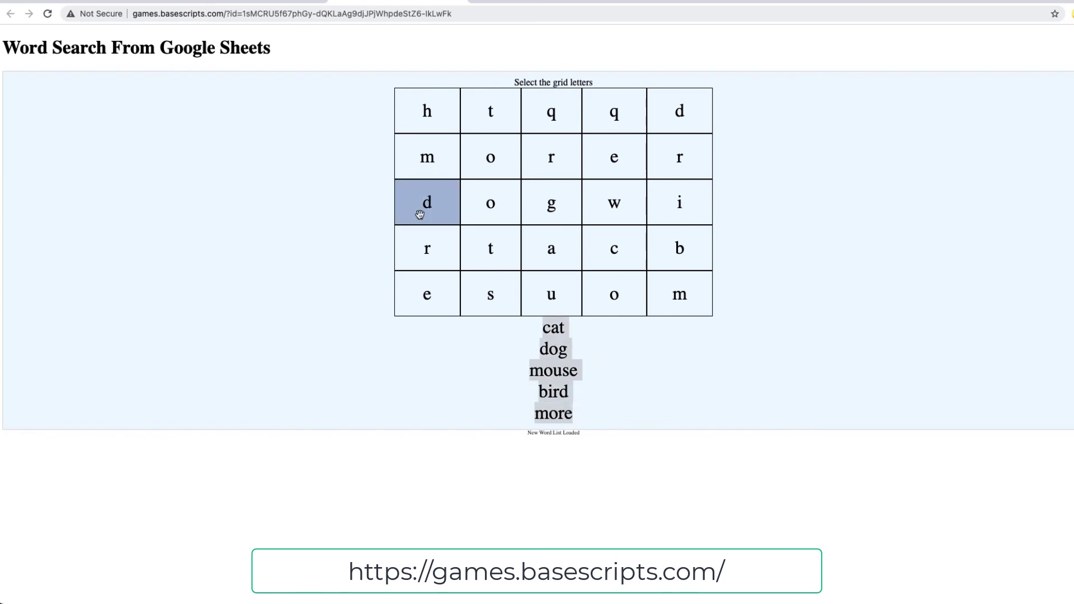
{"action": "left_click", "coordinate": [478, 204]}
{"action": "left_click", "coordinate": [434, 204]}
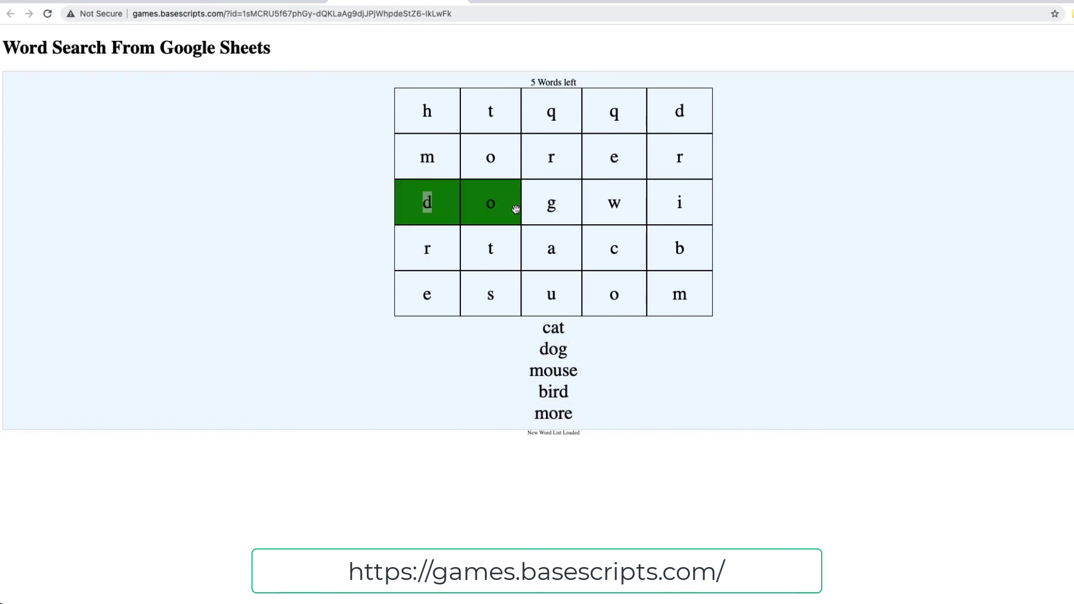
{"action": "left_click", "coordinate": [536, 207]}
Find the word more, then try letters in the right column and top row.
{"action": "left_click", "coordinate": [430, 160]}
{"action": "left_click", "coordinate": [490, 158]}
{"action": "left_click", "coordinate": [554, 162]}
{"action": "left_click", "coordinate": [615, 162]}
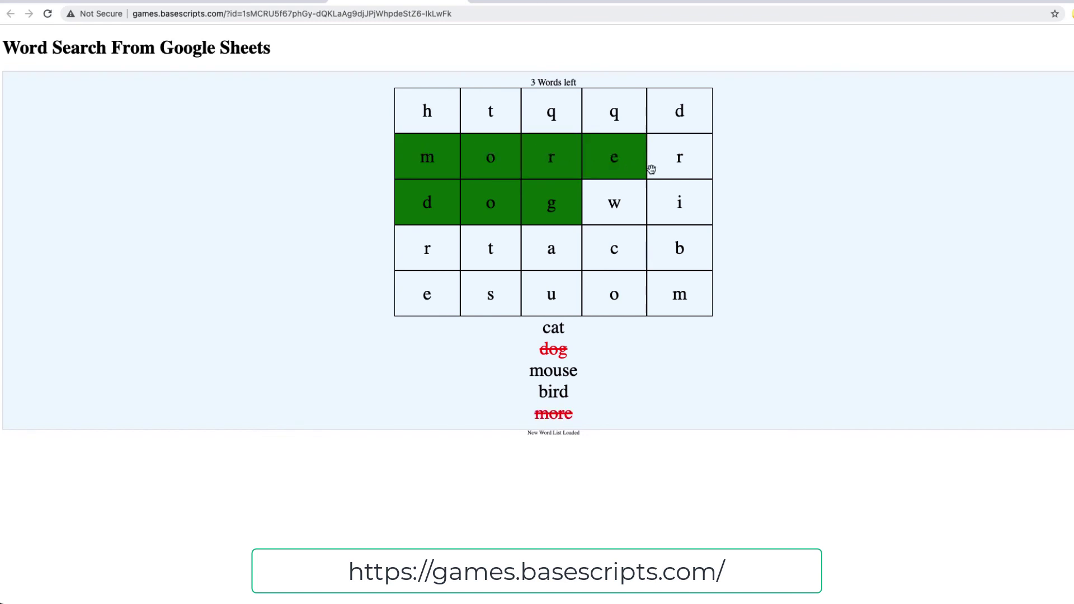
{"action": "left_click", "coordinate": [679, 159]}
{"action": "left_click", "coordinate": [681, 206]}
{"action": "left_click", "coordinate": [614, 203]}
{"action": "left_click", "coordinate": [614, 114]}
{"action": "left_click", "coordinate": [551, 109]}
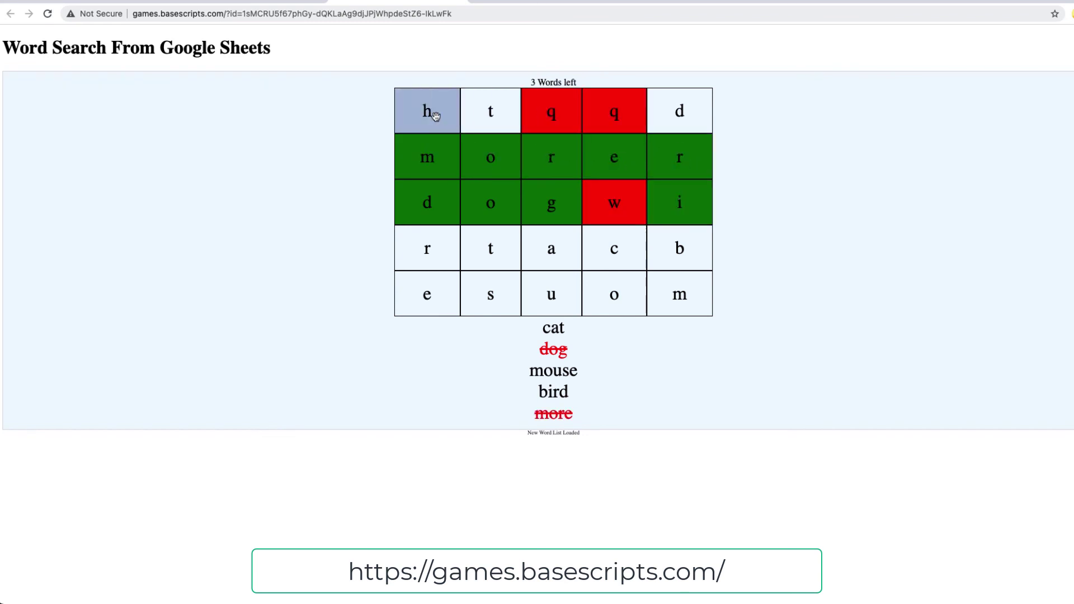
{"action": "left_click", "coordinate": [431, 112]}
{"action": "left_click", "coordinate": [425, 254]}
Find cat, mouse and bird to finish the puzzle.
{"action": "left_click", "coordinate": [490, 252]}
{"action": "left_click", "coordinate": [549, 260]}
{"action": "left_click", "coordinate": [615, 253]}
{"action": "left_click", "coordinate": [677, 251]}
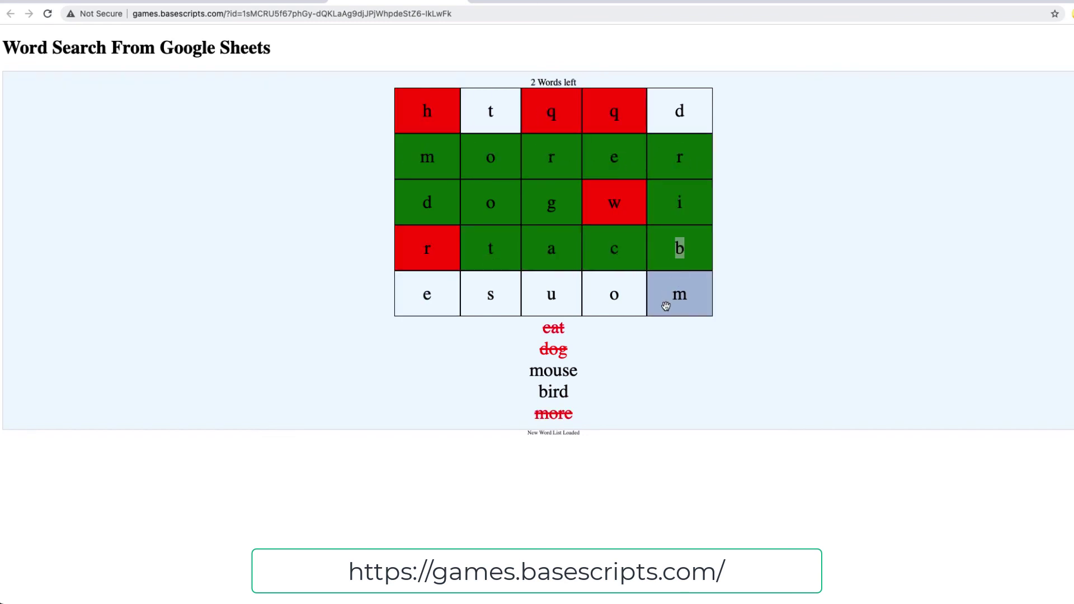
{"action": "left_click", "coordinate": [668, 303]}
{"action": "left_click", "coordinate": [601, 308]}
{"action": "left_click", "coordinate": [551, 305]}
{"action": "left_click", "coordinate": [504, 305]}
{"action": "left_click", "coordinate": [427, 294]}
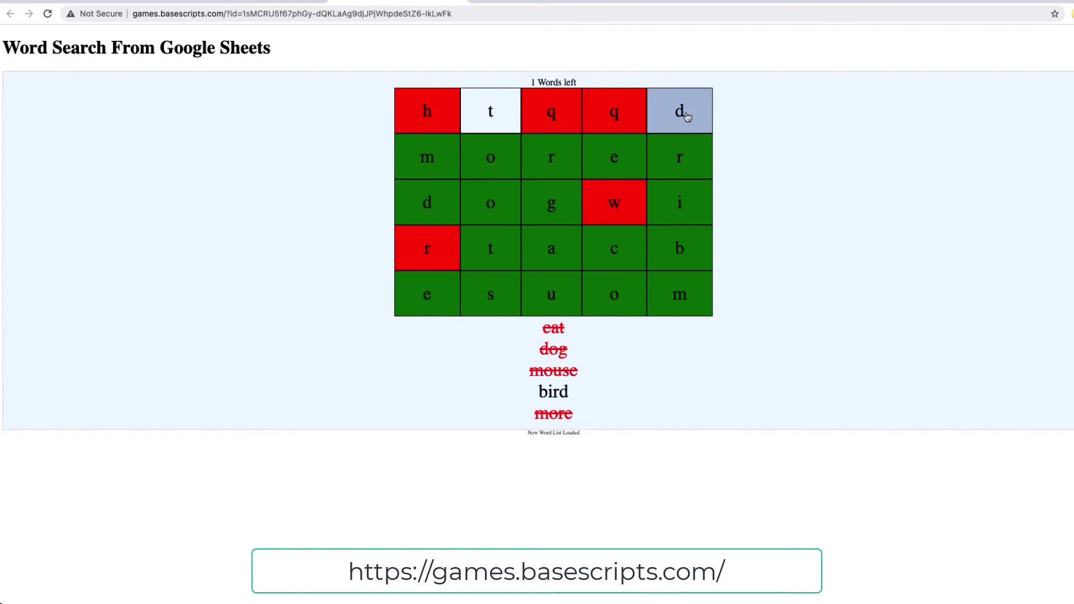